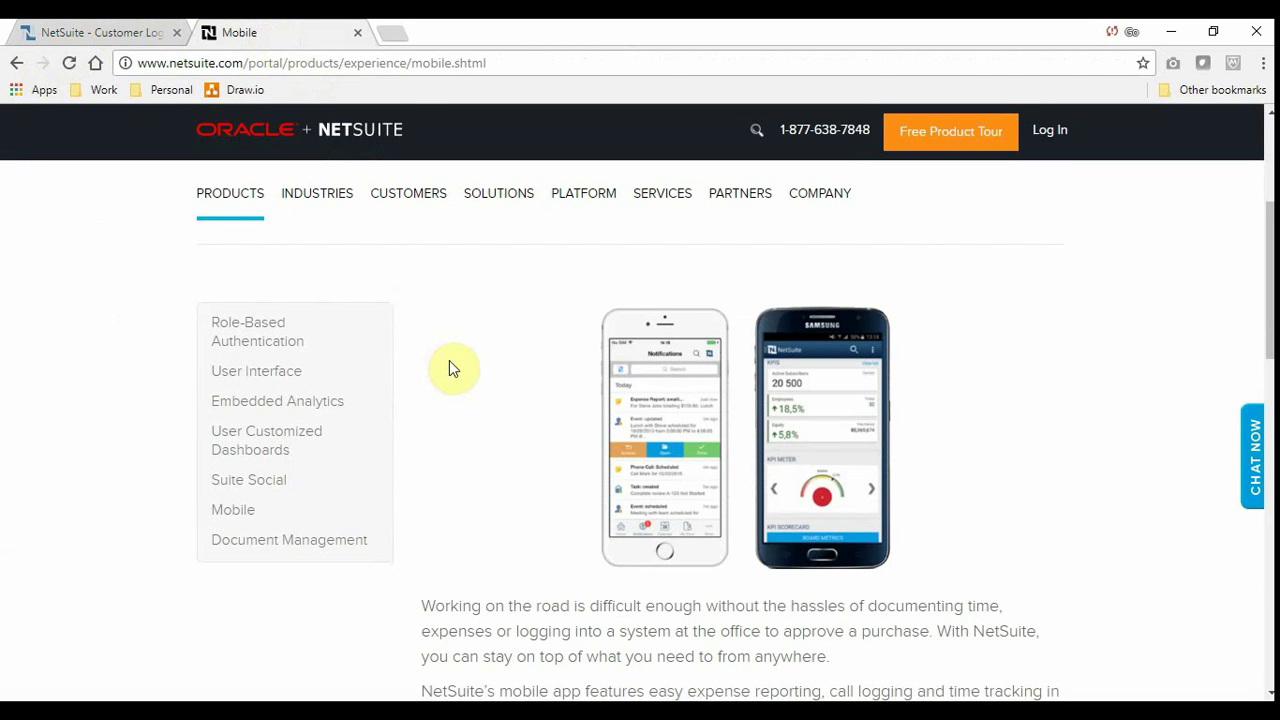
Step: Return to the NetSuite customer login page and log in with the prefilled credentials
{"action": "left_click", "coordinate": [93, 30]}
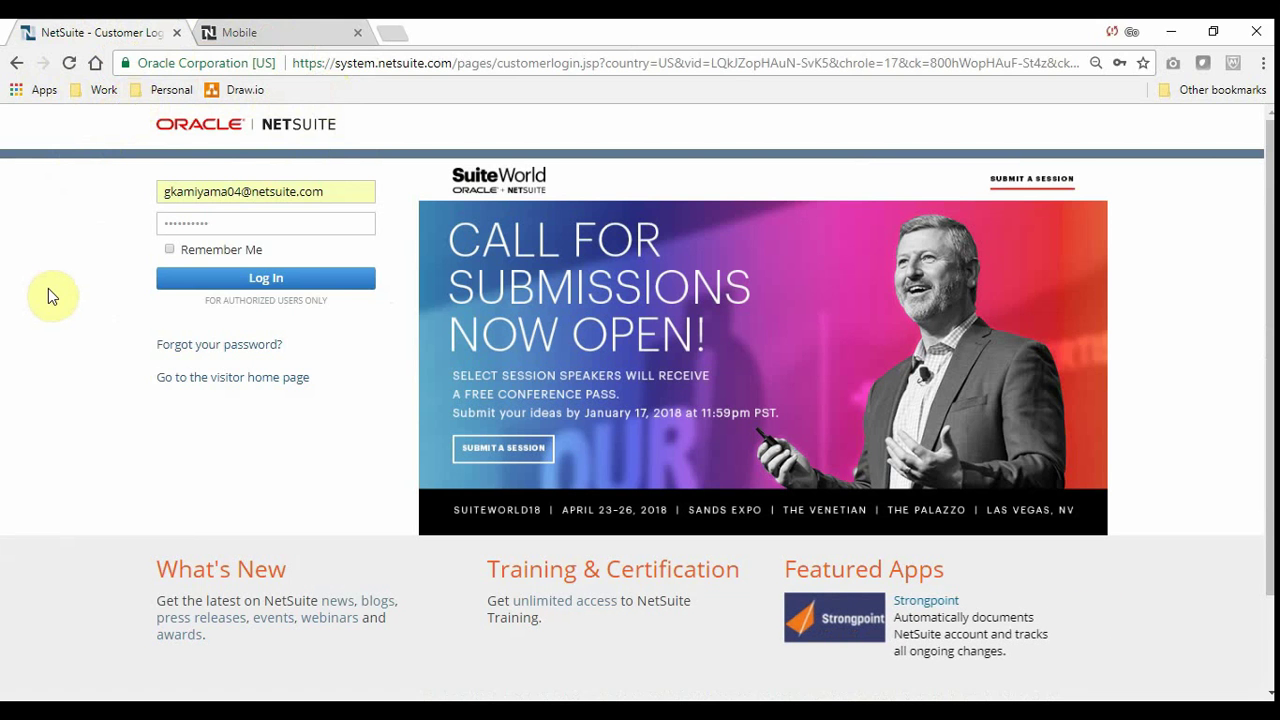
{"action": "left_click", "coordinate": [193, 280]}
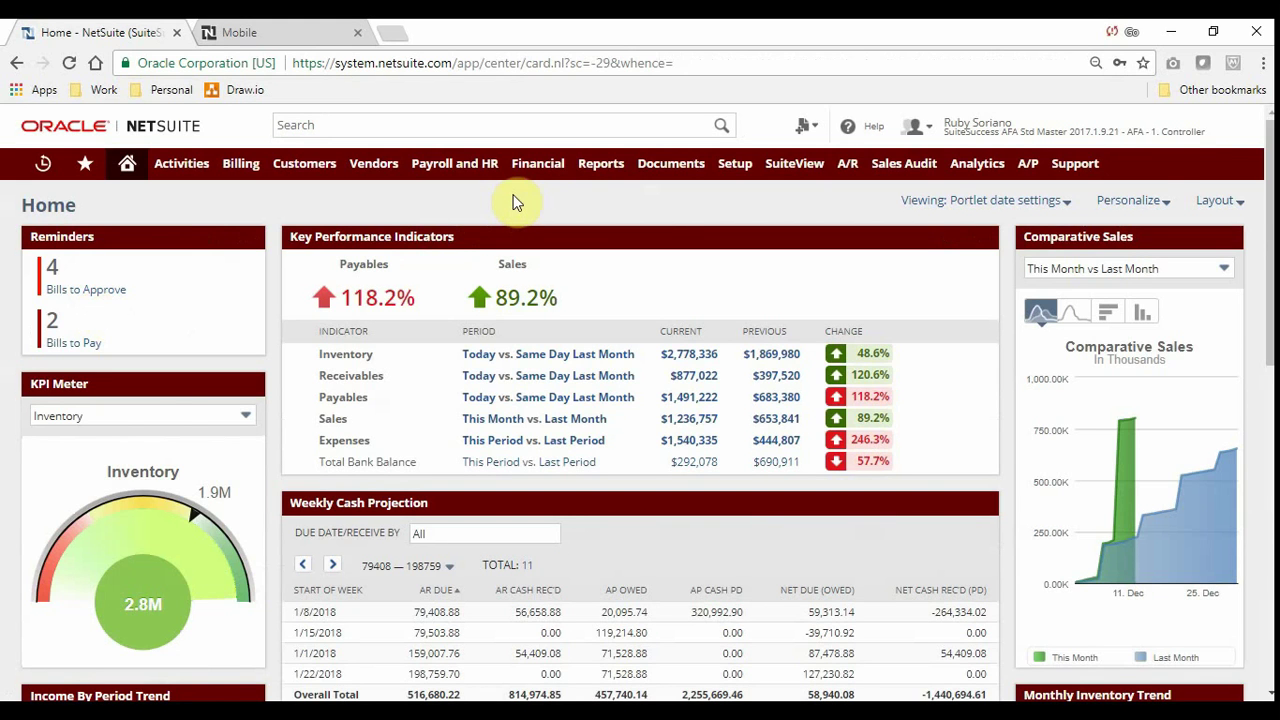
Step: View the SuiteView and A/R dashboards, and return to the Home dashboard
{"action": "left_click_drag", "start_coordinate": [1270, 220], "coordinate": [1265, 112]}
{"action": "left_click", "coordinate": [810, 163]}
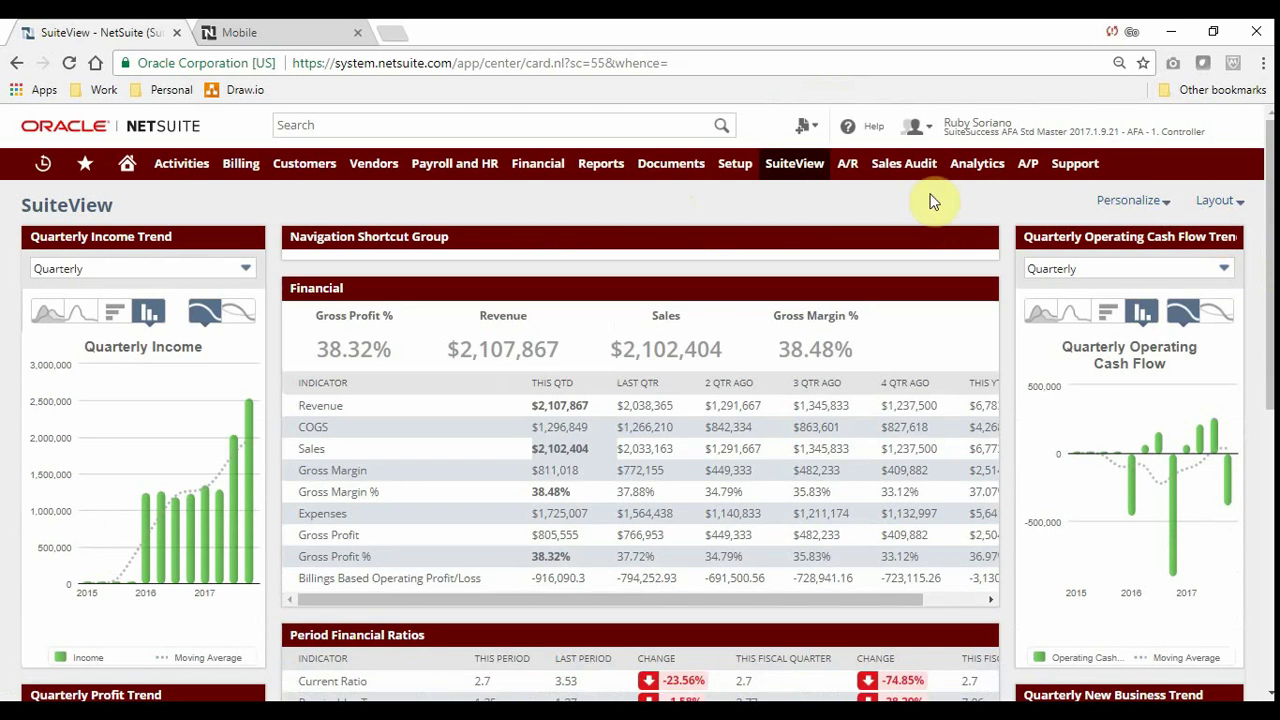
{"action": "left_click", "coordinate": [850, 172]}
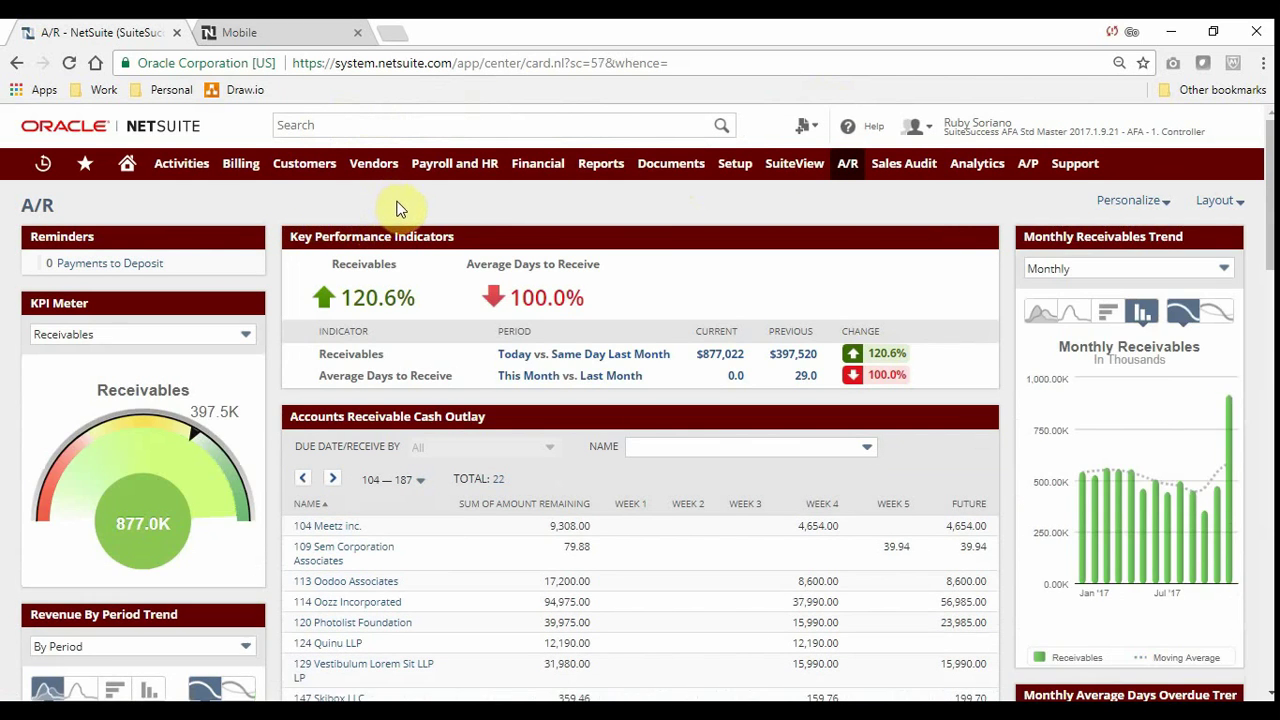
{"action": "left_click", "coordinate": [125, 169]}
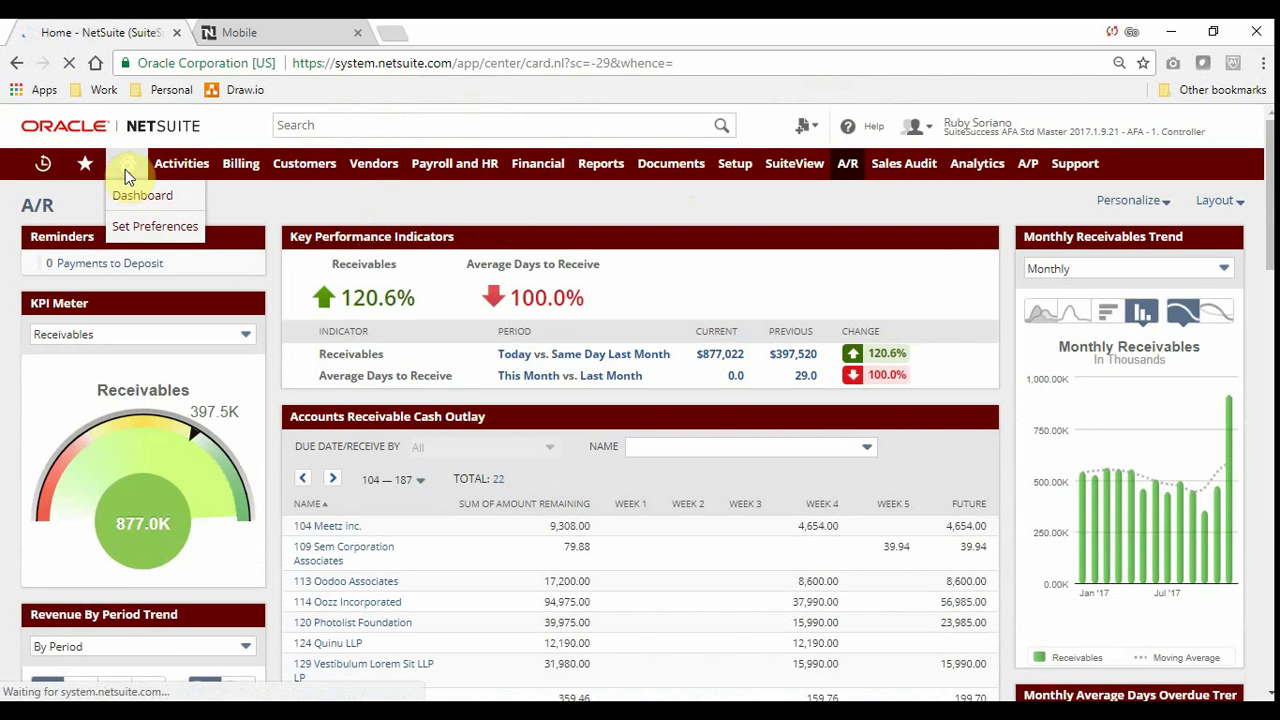
Step: Change the role to AFA - 2. Merchandising and back to AFA - 1. Controller, confirming the role change
{"action": "mouse_move", "coordinate": [922, 130]}
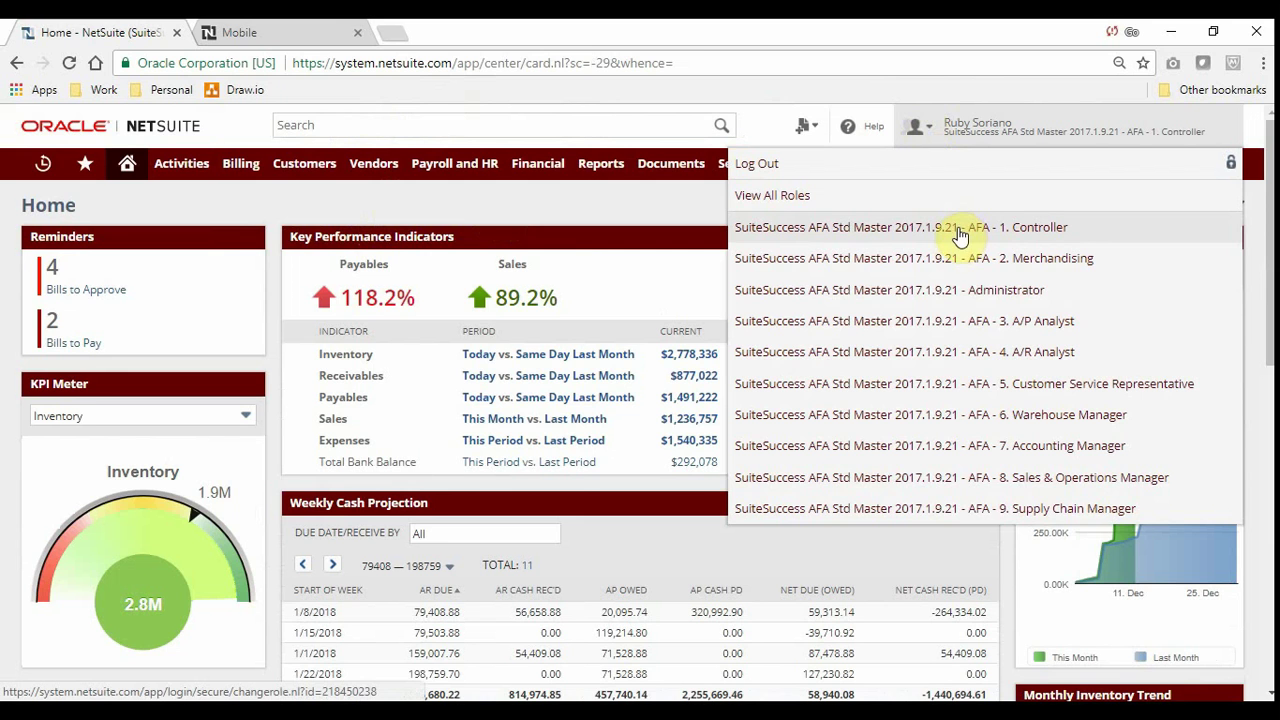
{"action": "left_click", "coordinate": [949, 264]}
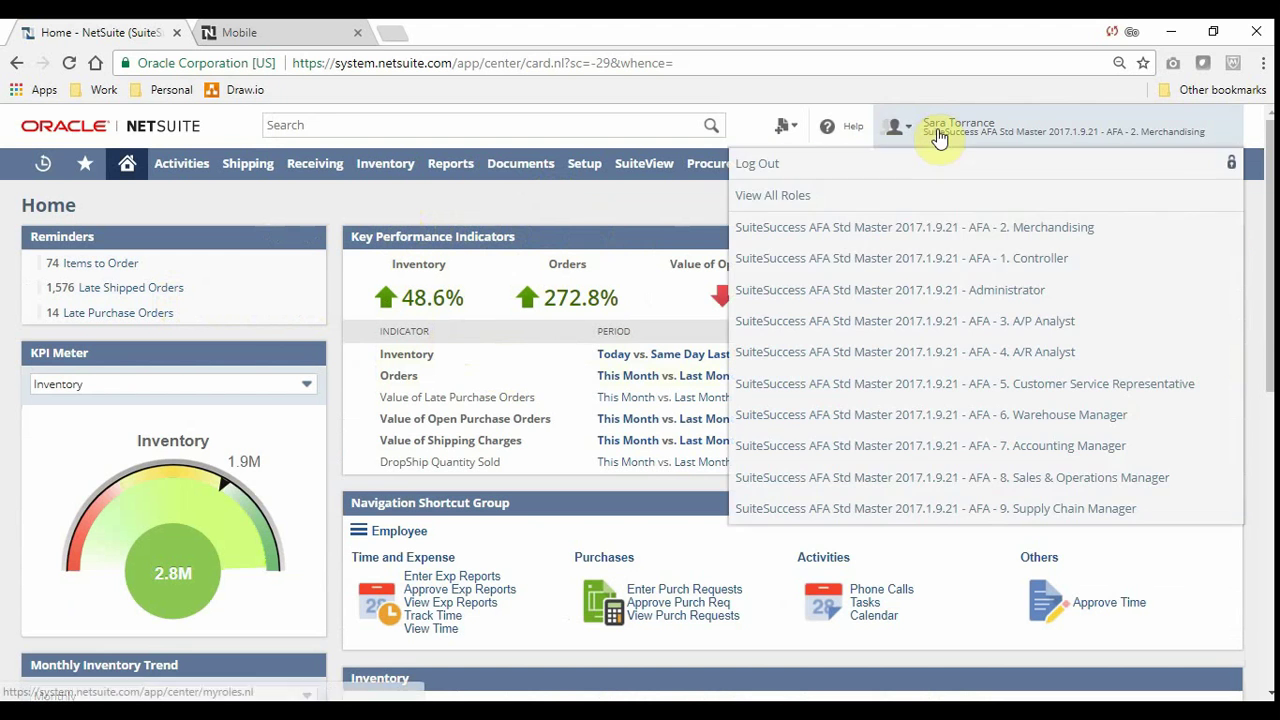
{"action": "left_click", "coordinate": [913, 262]}
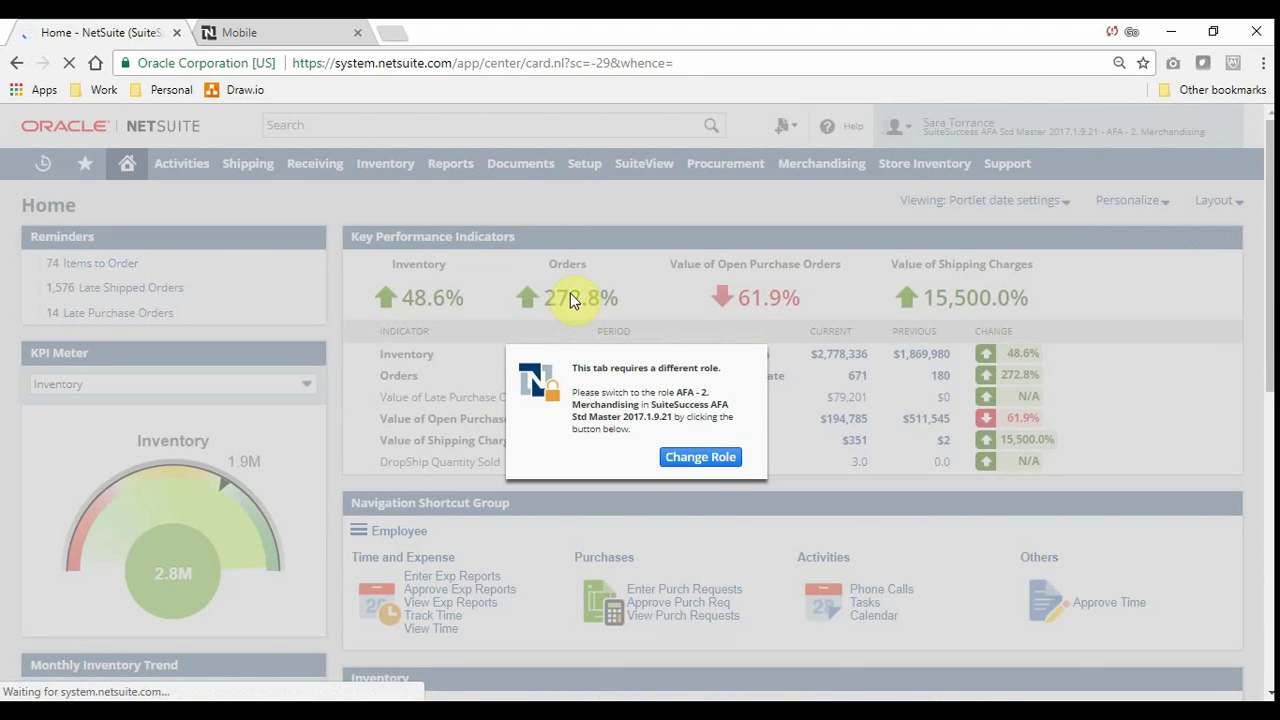
{"action": "left_click", "coordinate": [697, 461]}
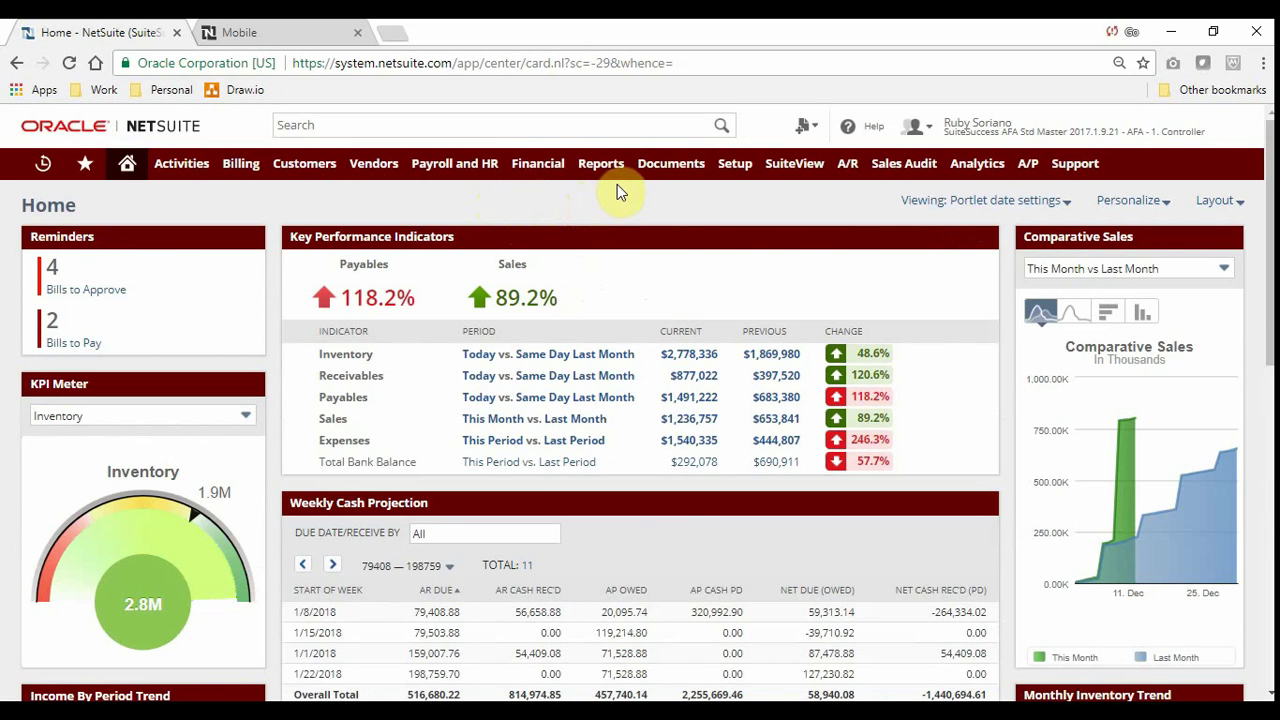
{"action": "mouse_move", "coordinate": [948, 143]}
{"action": "left_click_drag", "start_coordinate": [70, 236], "coordinate": [176, 222]}
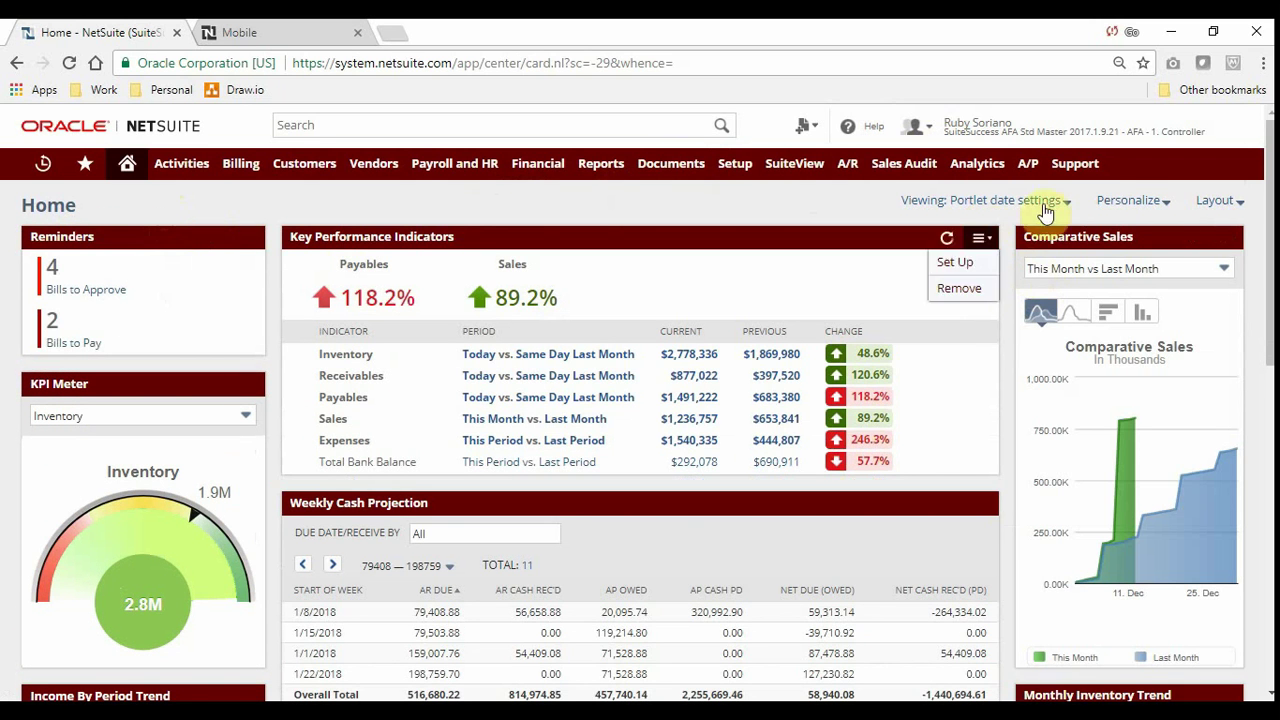
Step: Add a Report Snapshots portlet above Comparative Sales on the Home dashboard and close the personalization options
{"action": "left_click", "coordinate": [1126, 202]}
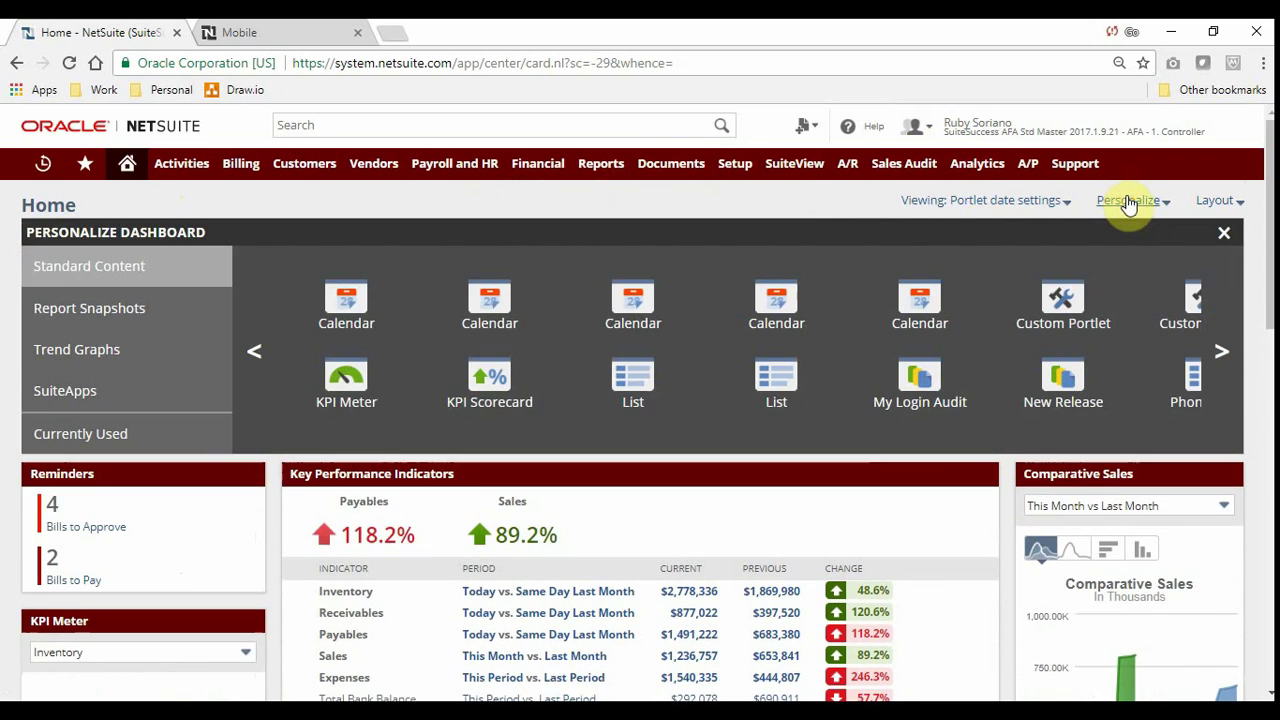
{"action": "left_click", "coordinate": [150, 308]}
{"action": "left_click", "coordinate": [487, 296]}
{"action": "left_click_drag", "start_coordinate": [823, 481], "coordinate": [1057, 466]}
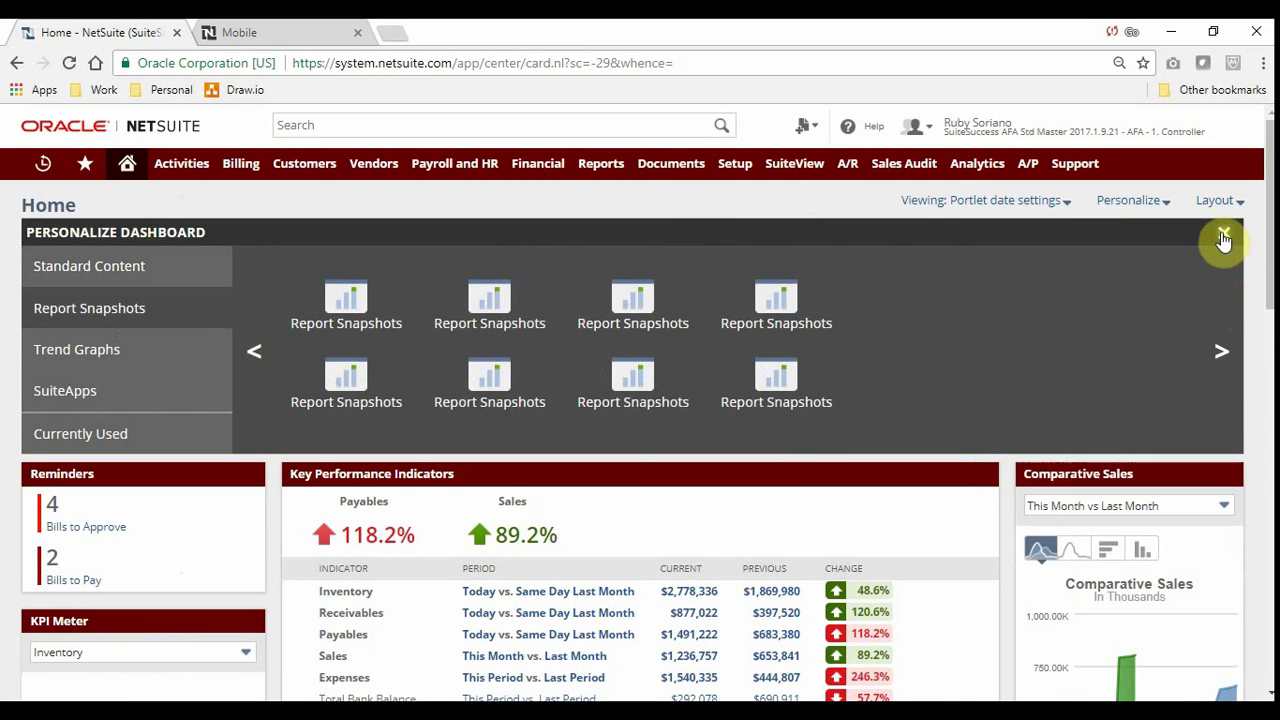
{"action": "left_click", "coordinate": [1223, 237]}
Step: Set up the new portlet with the Inventory Sales snapshot and save its report options
{"action": "left_click", "coordinate": [1226, 237]}
{"action": "left_click", "coordinate": [1226, 237]}
{"action": "left_click", "coordinate": [1226, 237]}
{"action": "left_click", "coordinate": [1215, 266]}
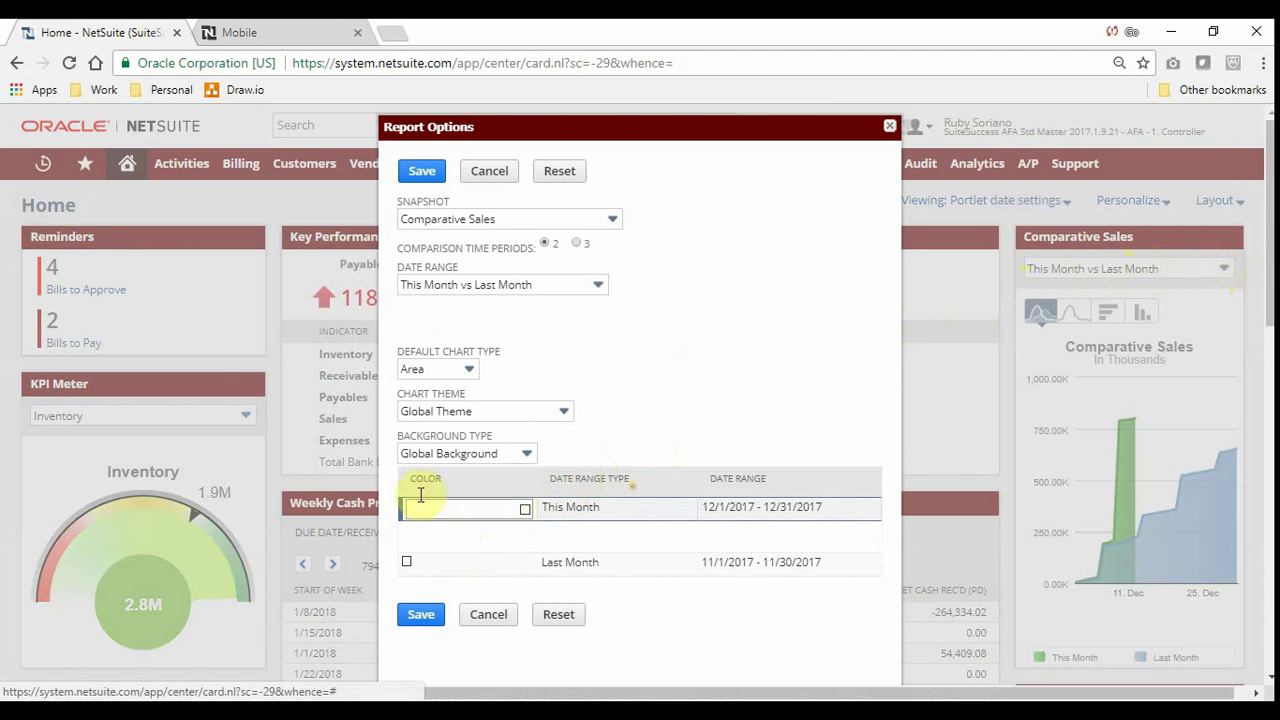
{"action": "left_click", "coordinate": [572, 219]}
{"action": "type", "text": "inv"}
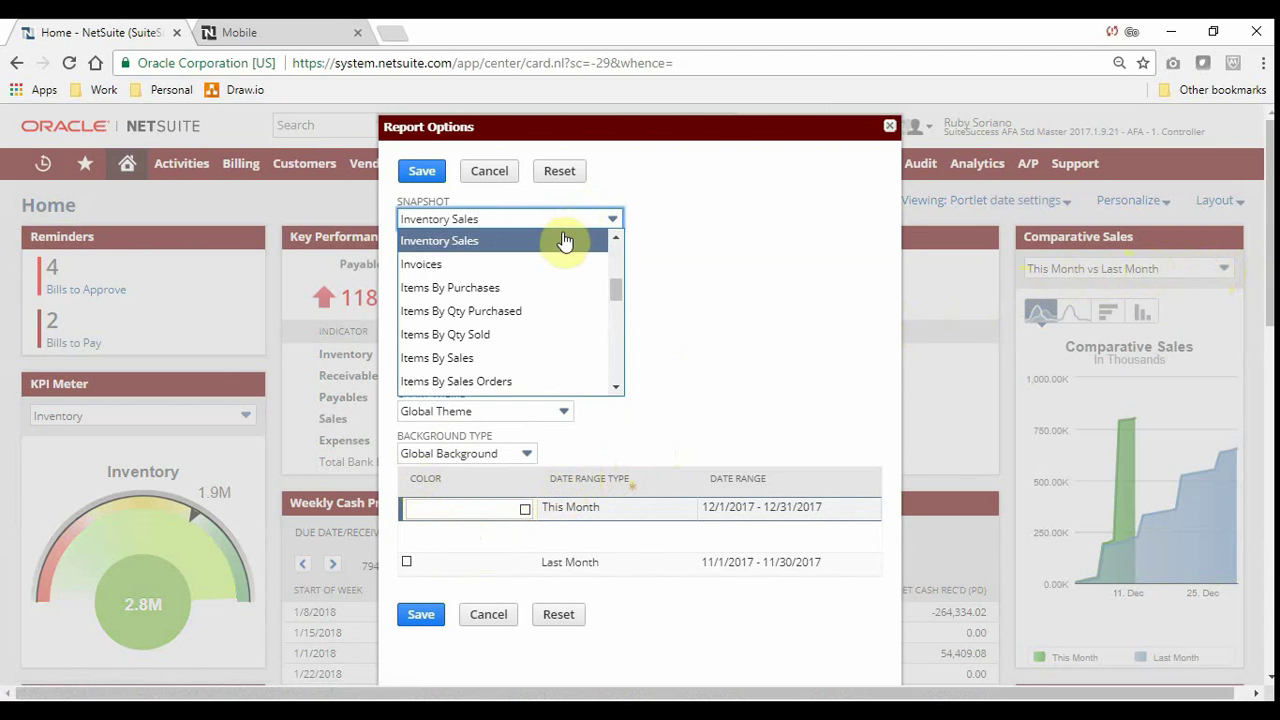
{"action": "left_click", "coordinate": [433, 241]}
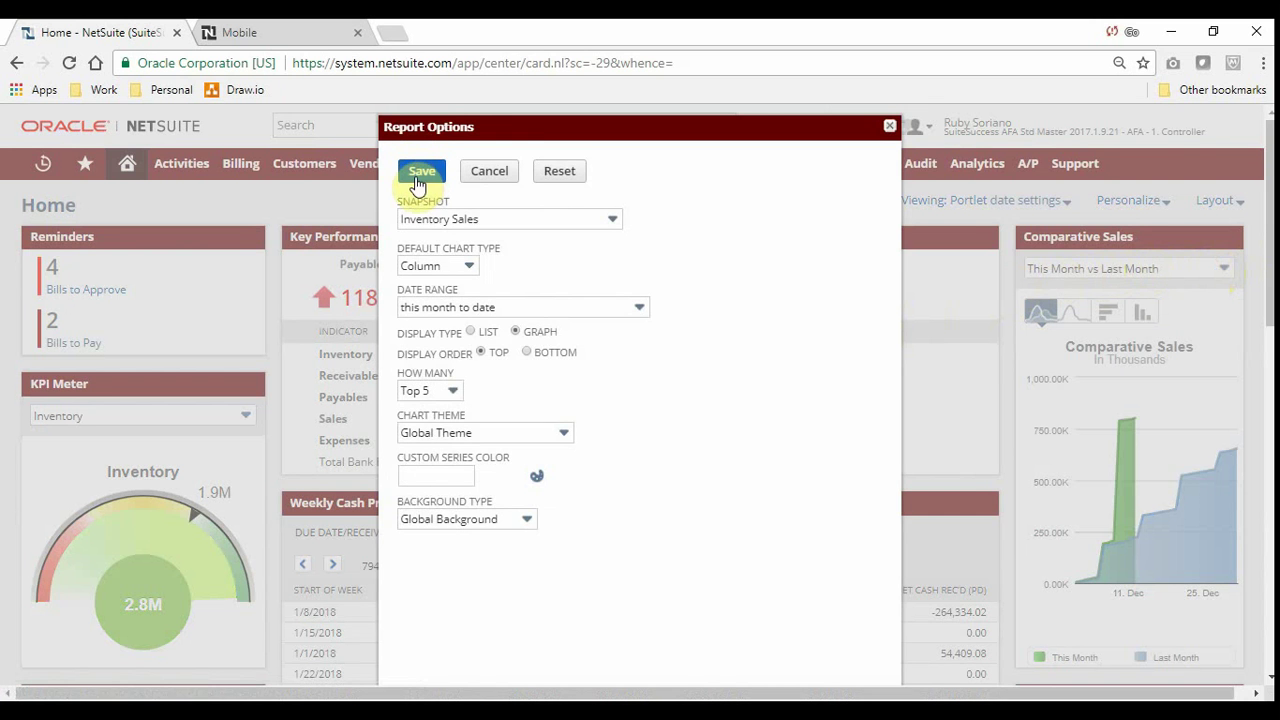
{"action": "left_click", "coordinate": [418, 180]}
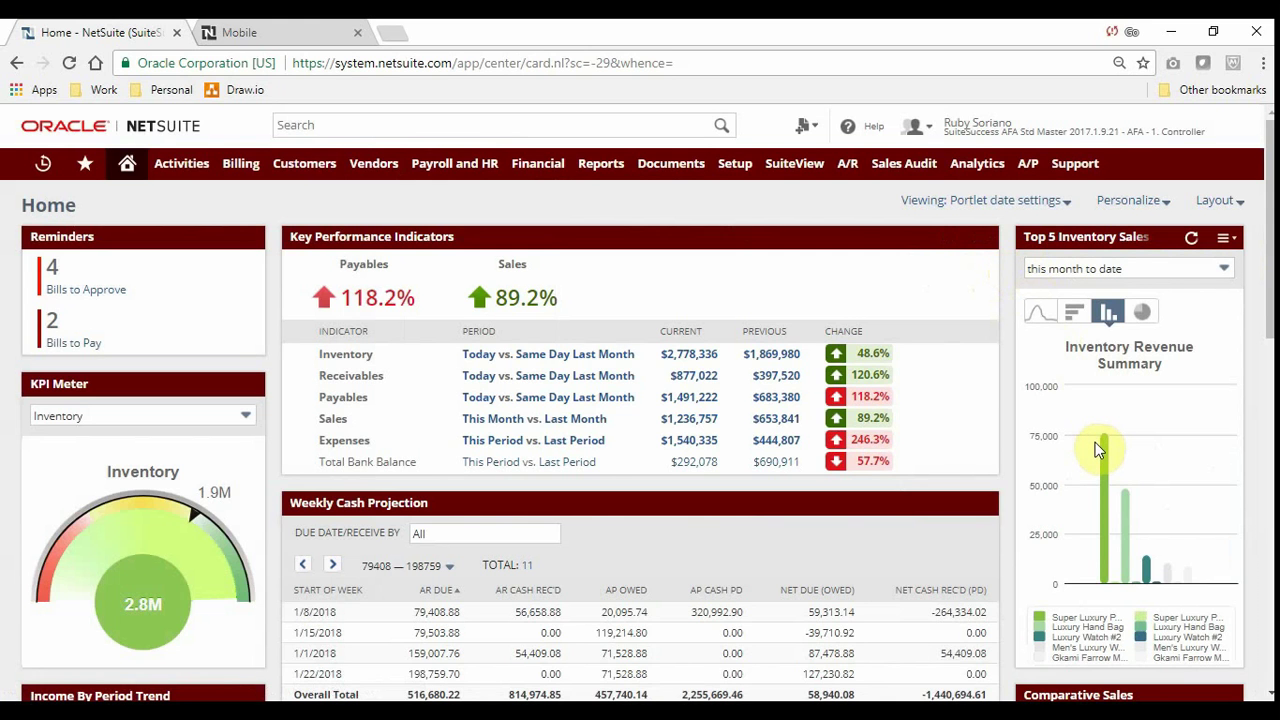
Step: Remove the Top 5 Inventory Sales portlet from the Home dashboard and bring up the dashboard layout choices
{"action": "left_click", "coordinate": [1227, 238]}
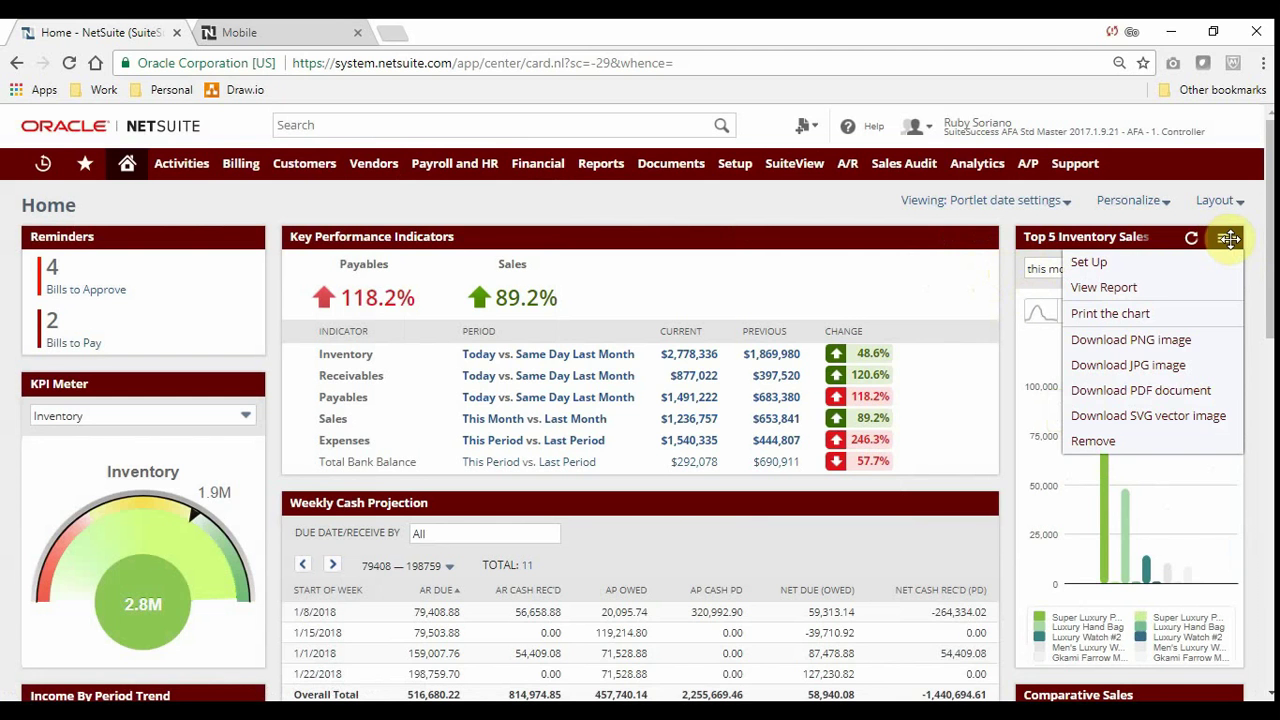
{"action": "left_click", "coordinate": [1100, 440]}
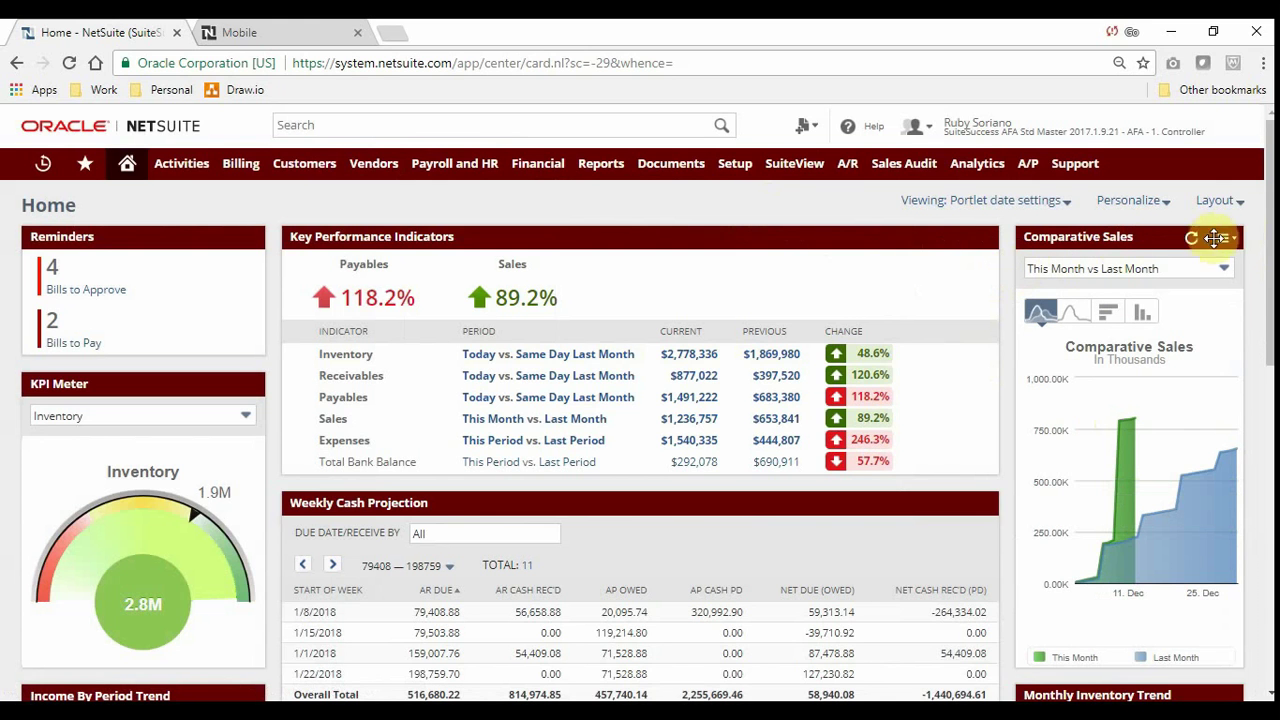
{"action": "left_click", "coordinate": [1218, 200]}
{"action": "left_click", "coordinate": [1207, 309]}
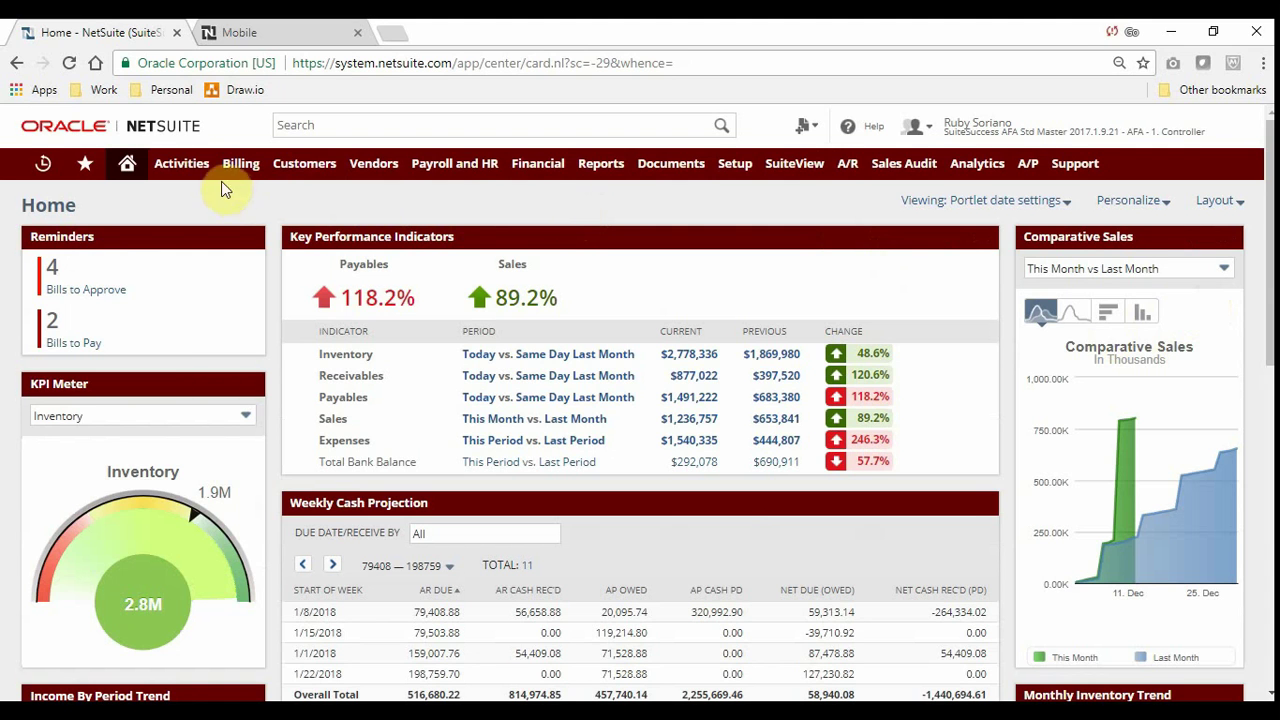
Step: Open a new blank invoice form from the customer sales transactions
{"action": "mouse_move", "coordinate": [203, 175]}
{"action": "mouse_move", "coordinate": [248, 176]}
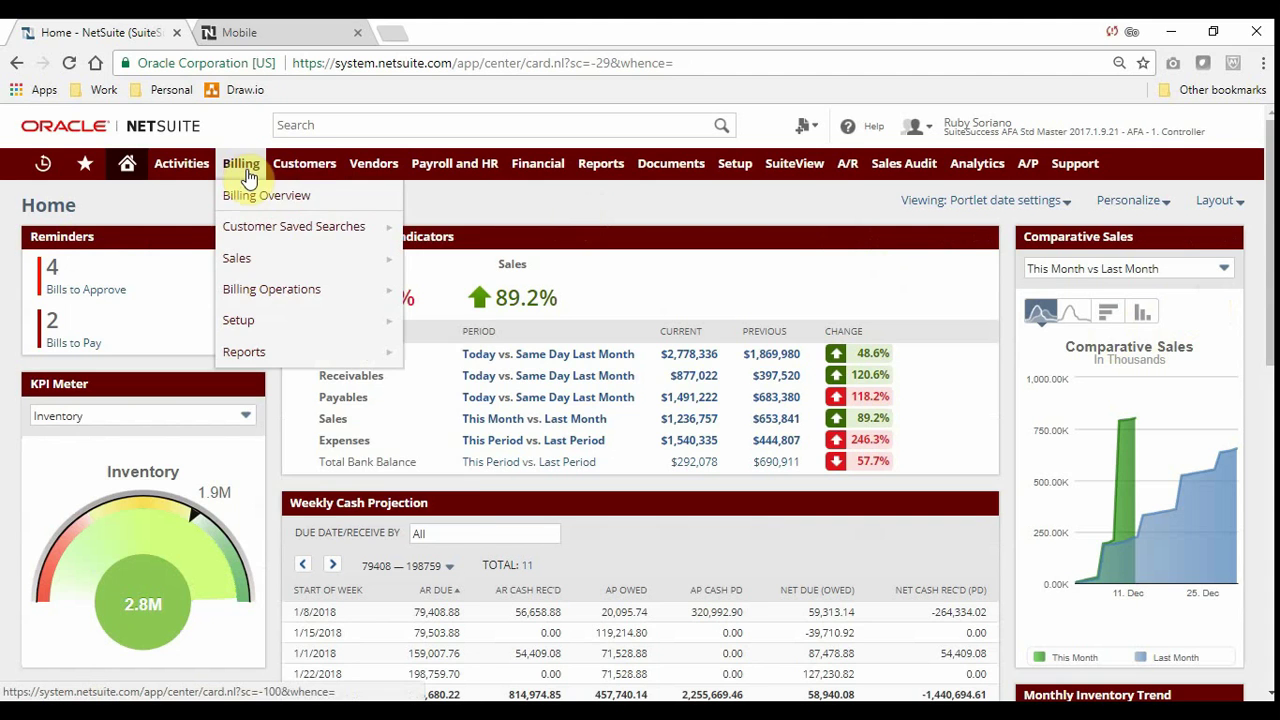
{"action": "mouse_move", "coordinate": [291, 172]}
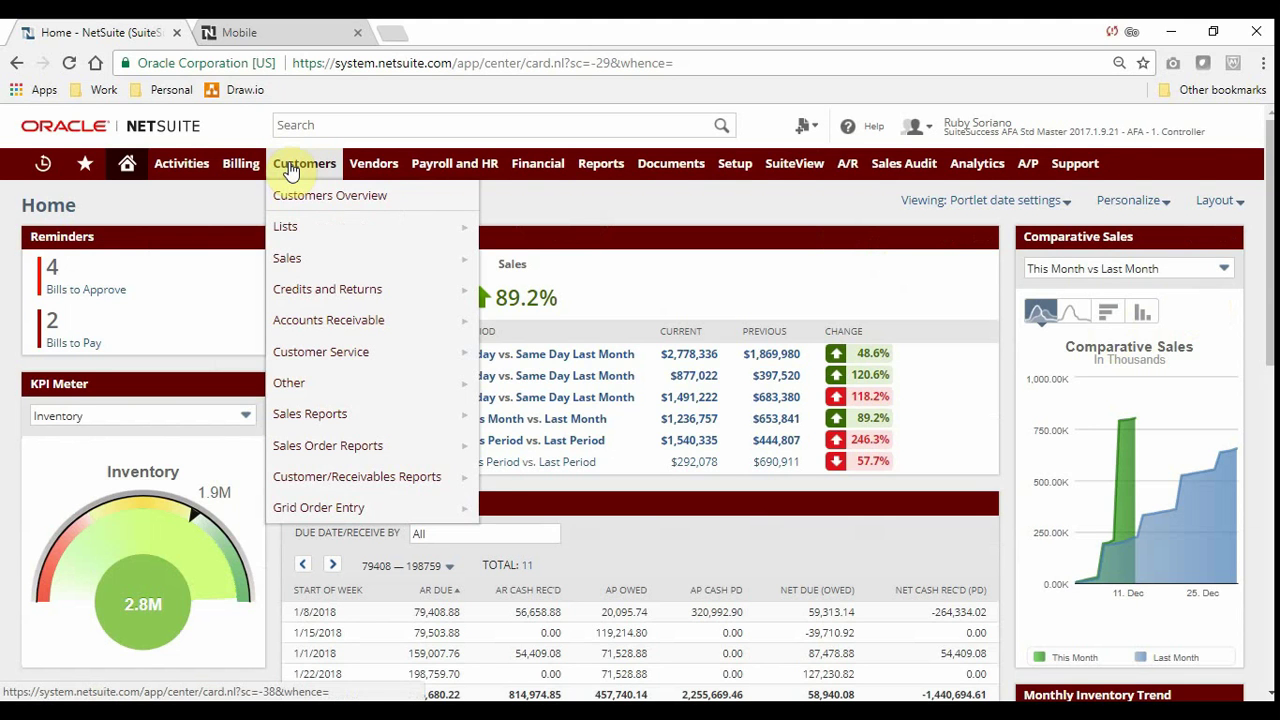
{"action": "mouse_move", "coordinate": [298, 271]}
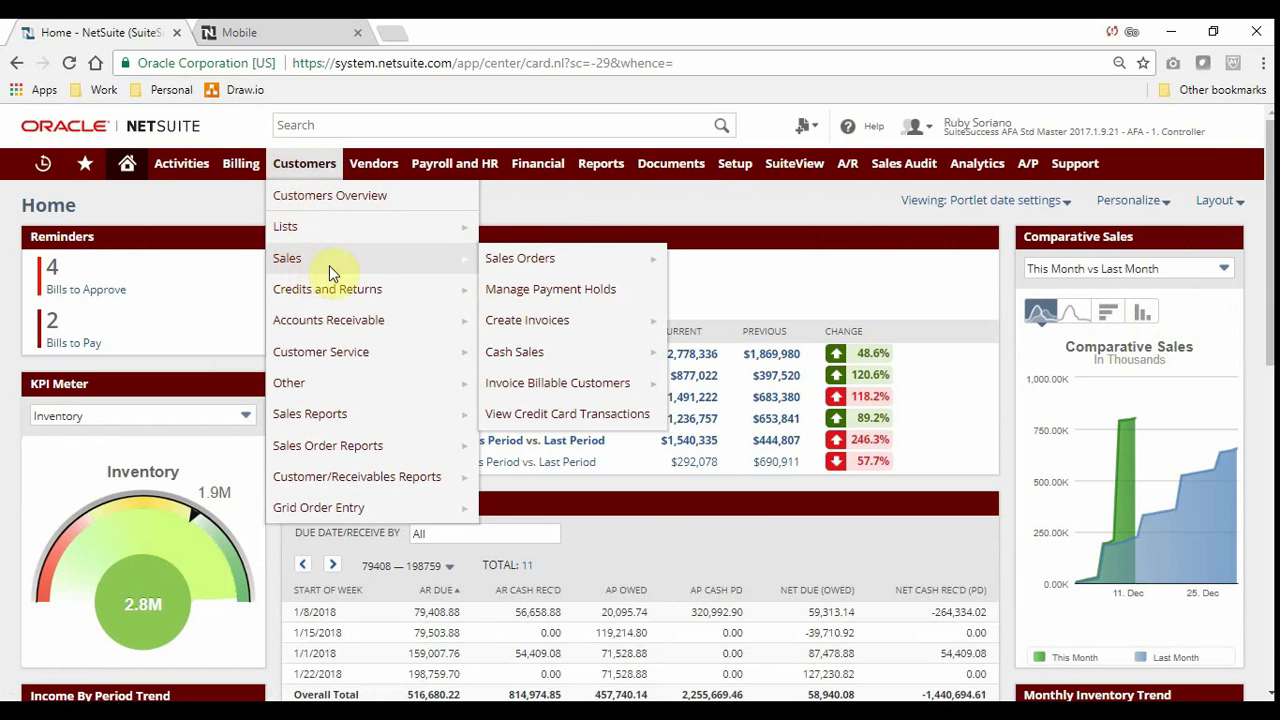
{"action": "left_click", "coordinate": [538, 322]}
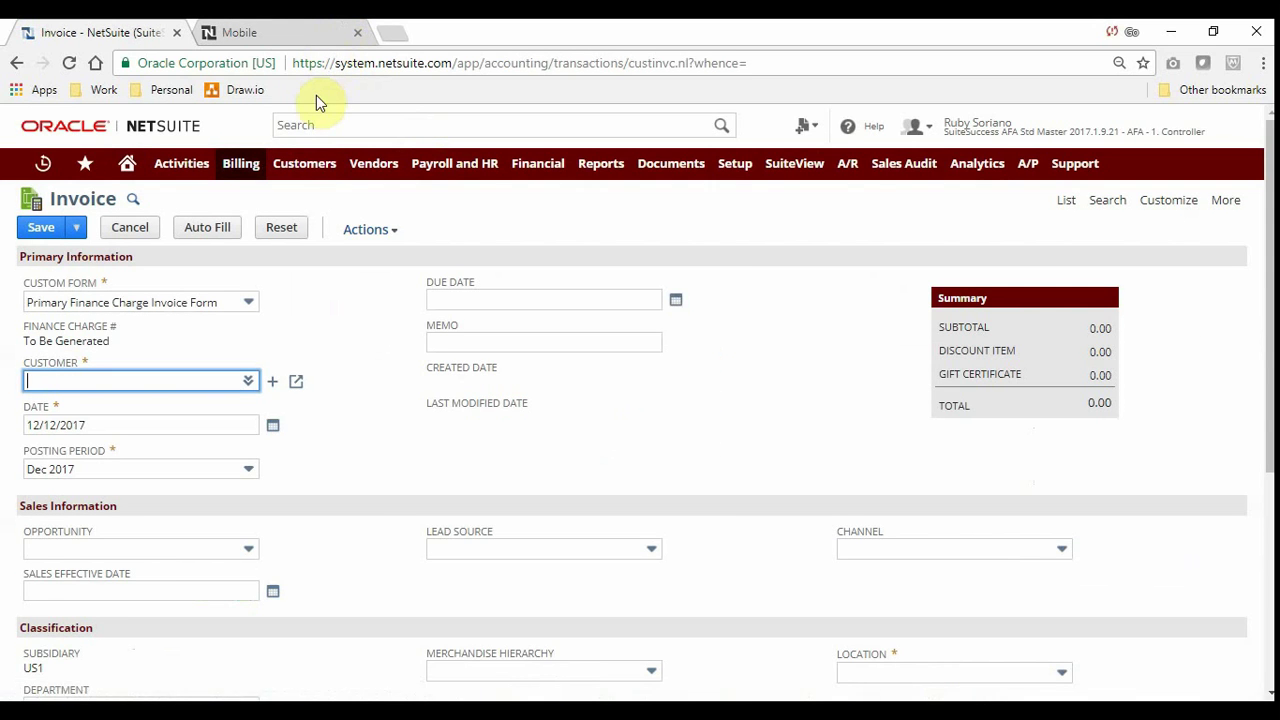
Step: Open the Income Statement financial report in a new browser tab and switch to it
{"action": "mouse_move", "coordinate": [551, 172]}
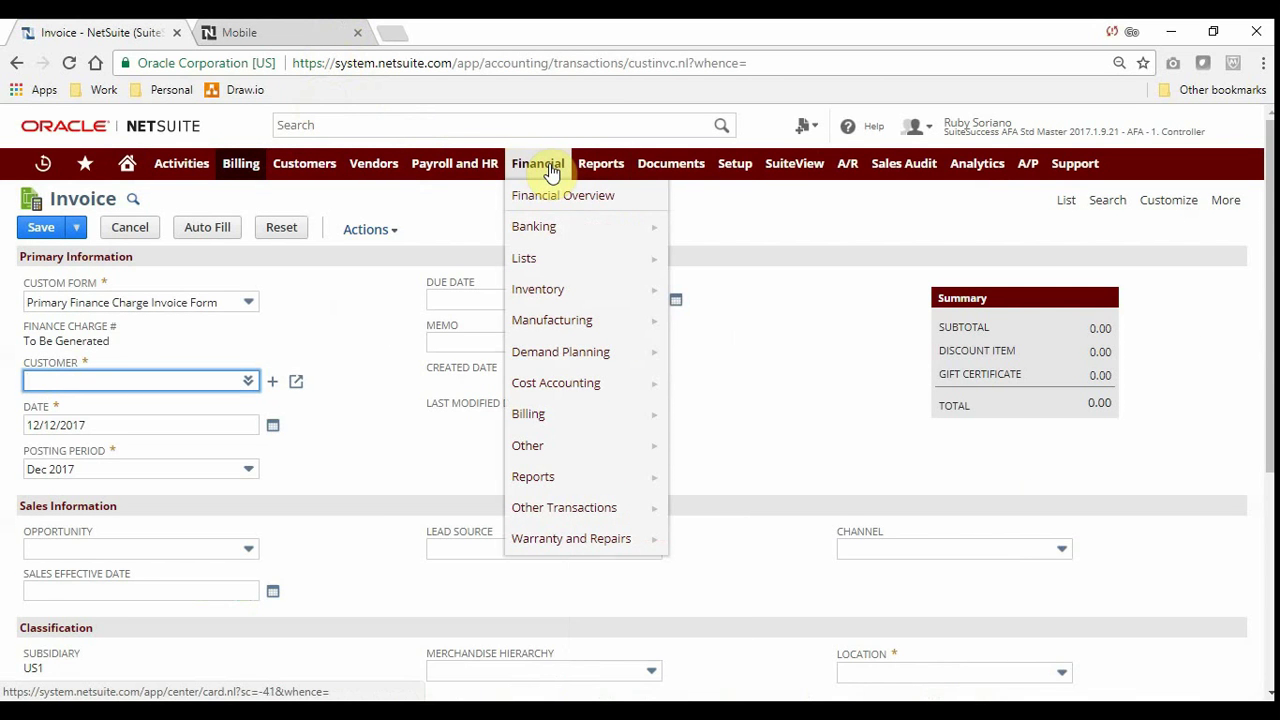
{"action": "mouse_move", "coordinate": [563, 366]}
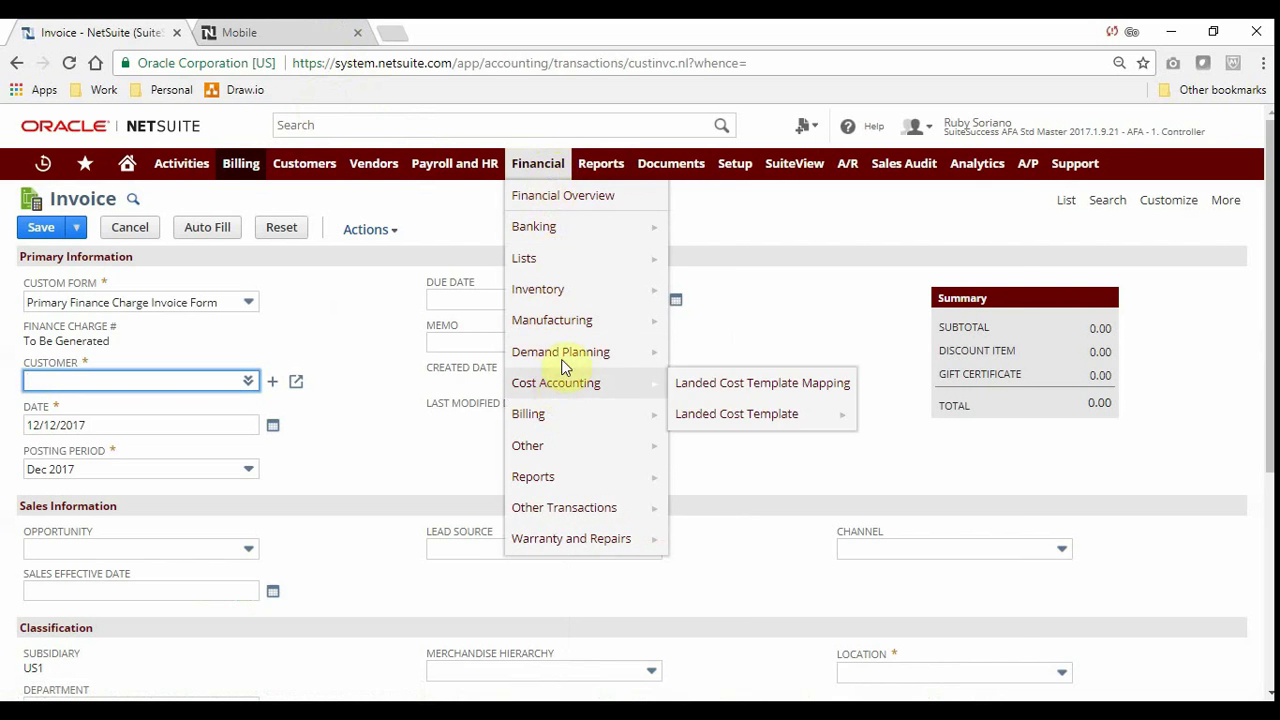
{"action": "mouse_move", "coordinate": [601, 163]}
{"action": "mouse_move", "coordinate": [616, 451]}
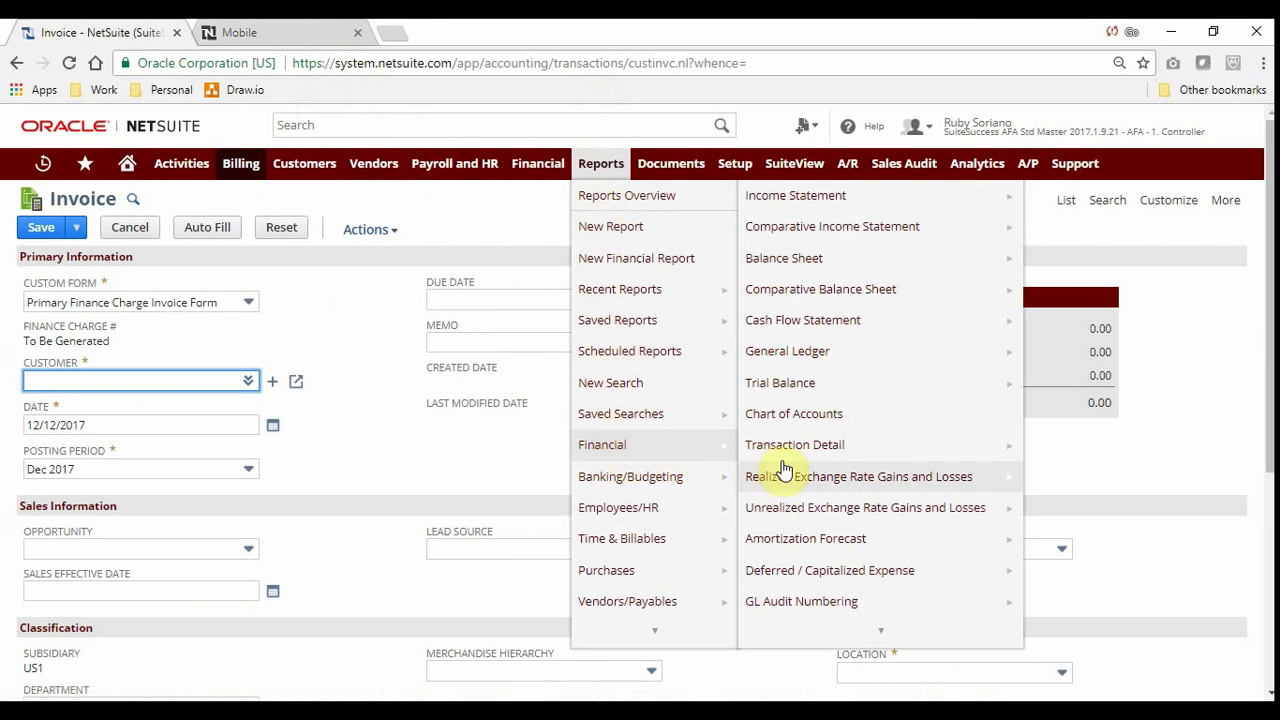
{"action": "left_click", "coordinate": [850, 207]}
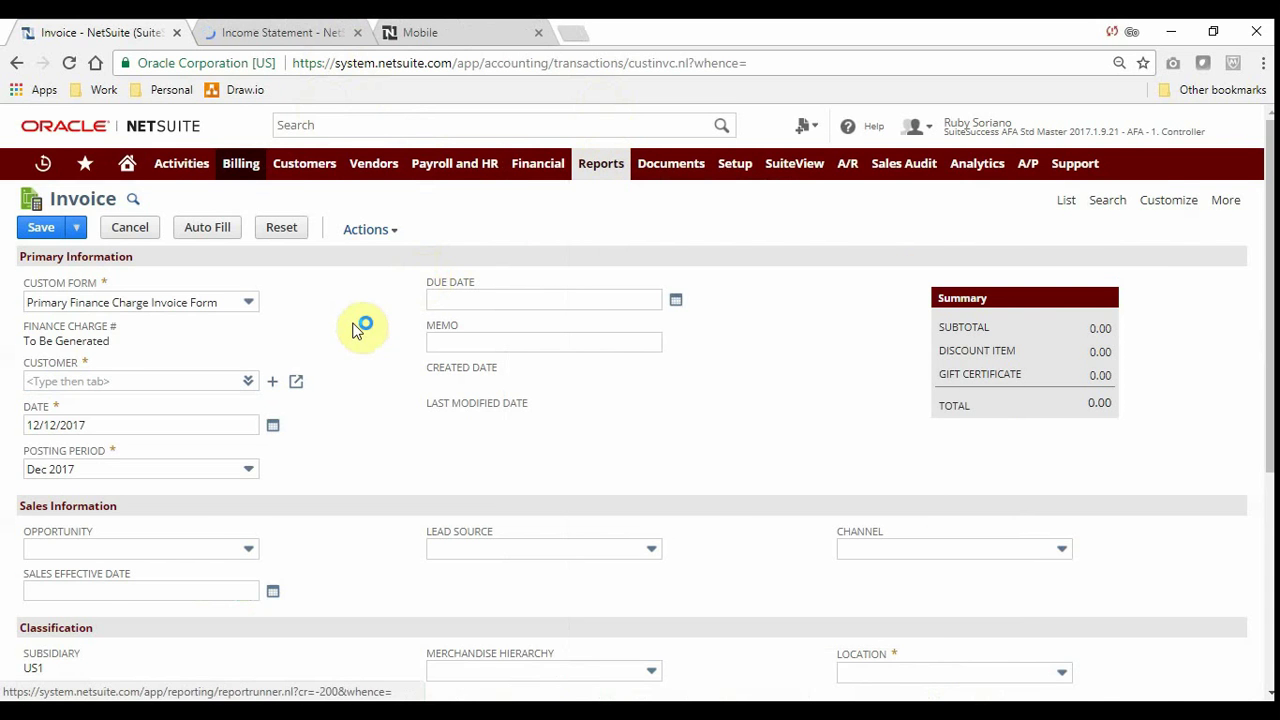
{"action": "left_click", "coordinate": [266, 31]}
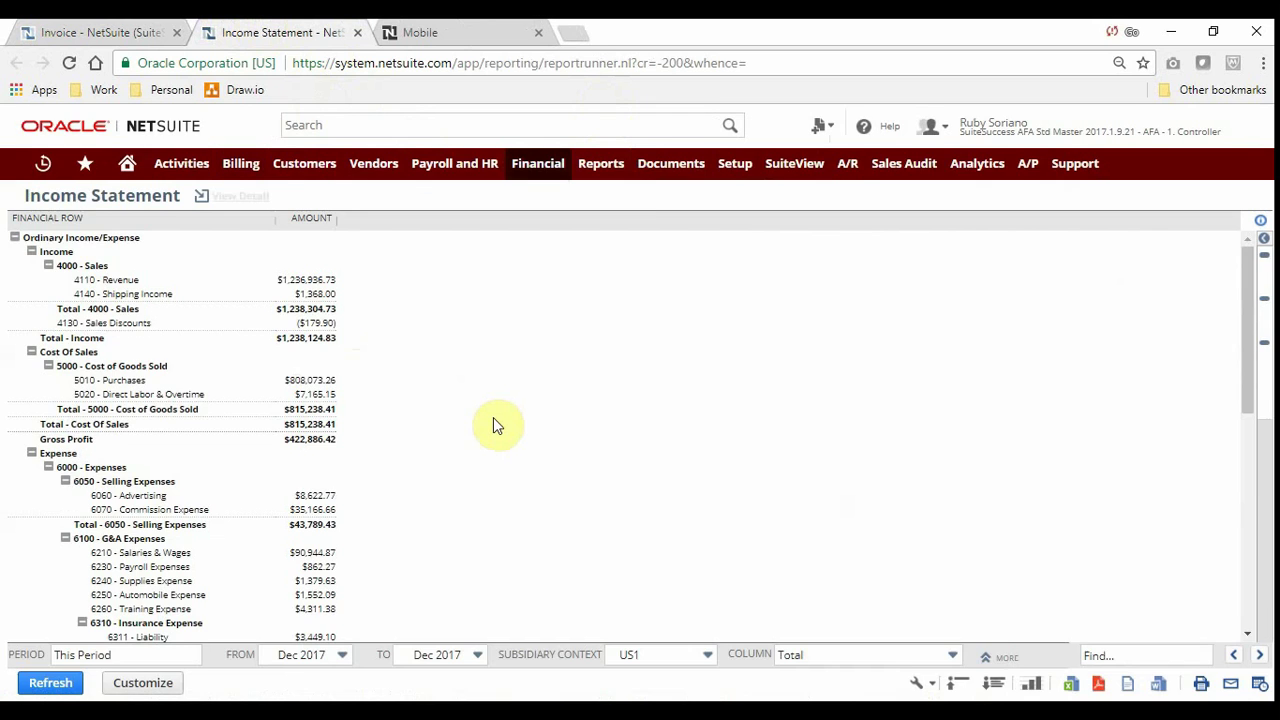
Step: Open the most recently viewed invoice in a new browser tab and switch to it
{"action": "key", "text": "ctrl+plus"}
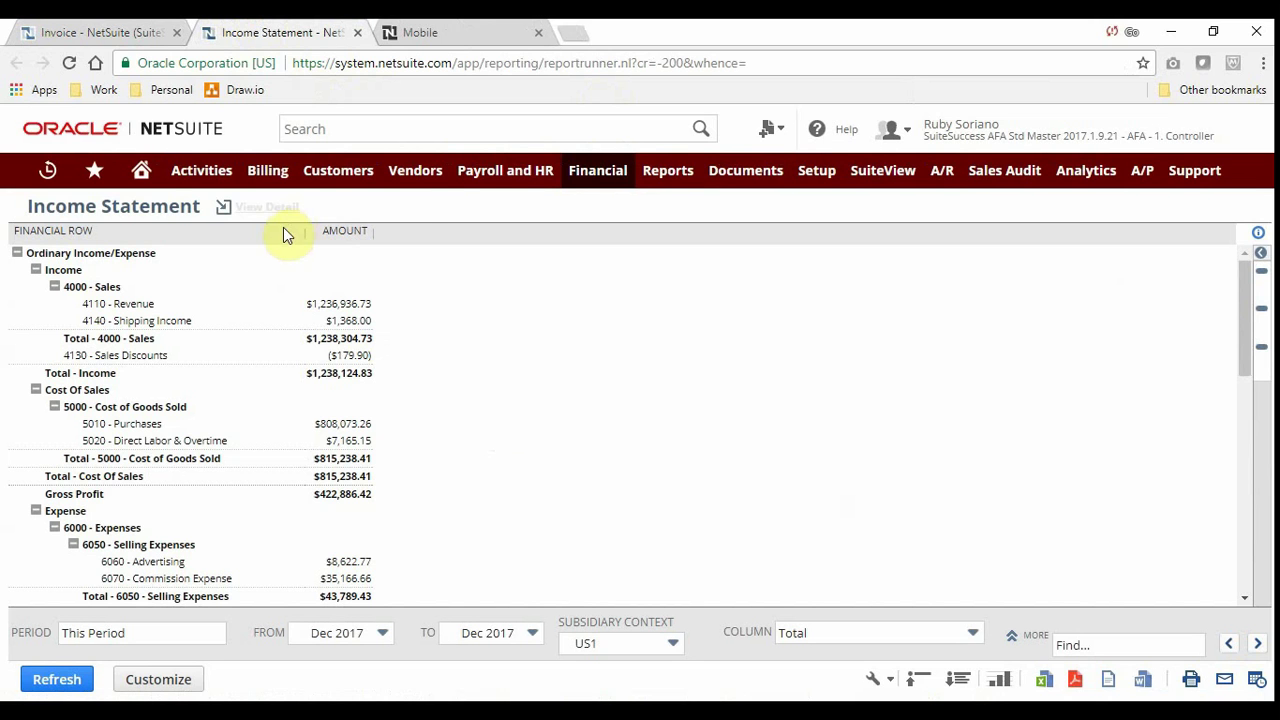
{"action": "mouse_move", "coordinate": [57, 174]}
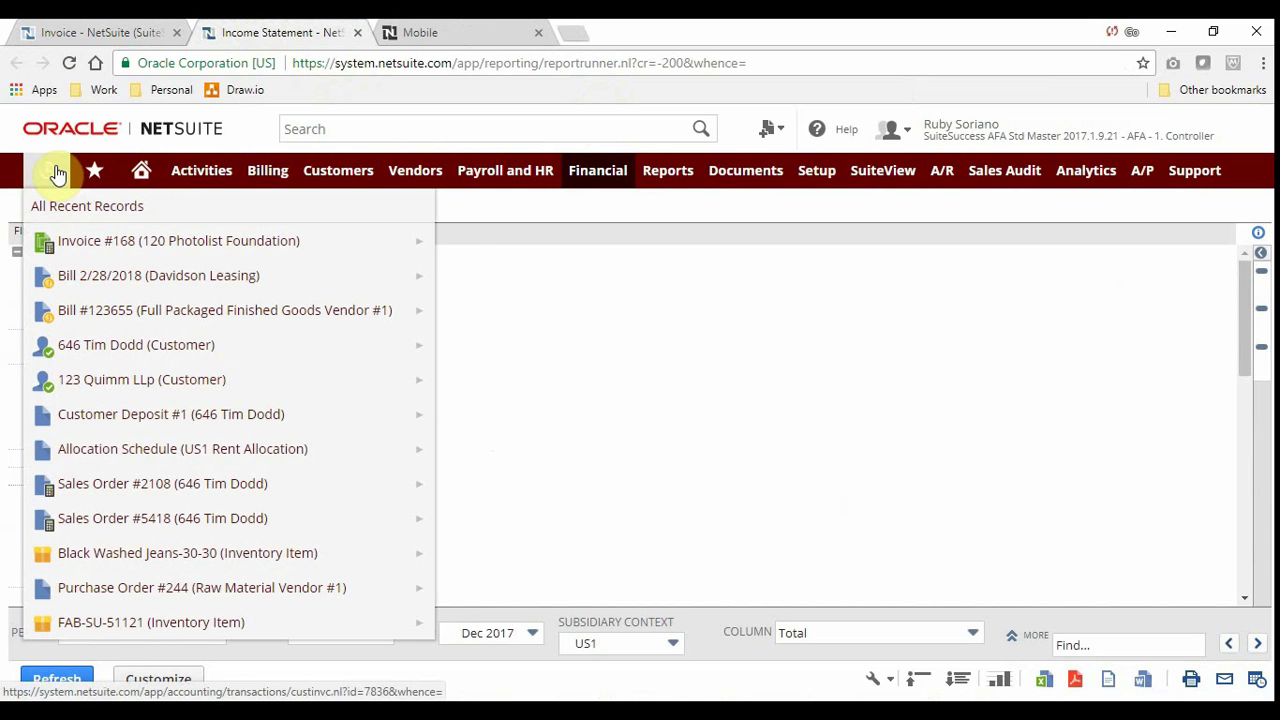
{"action": "right_click", "coordinate": [155, 241]}
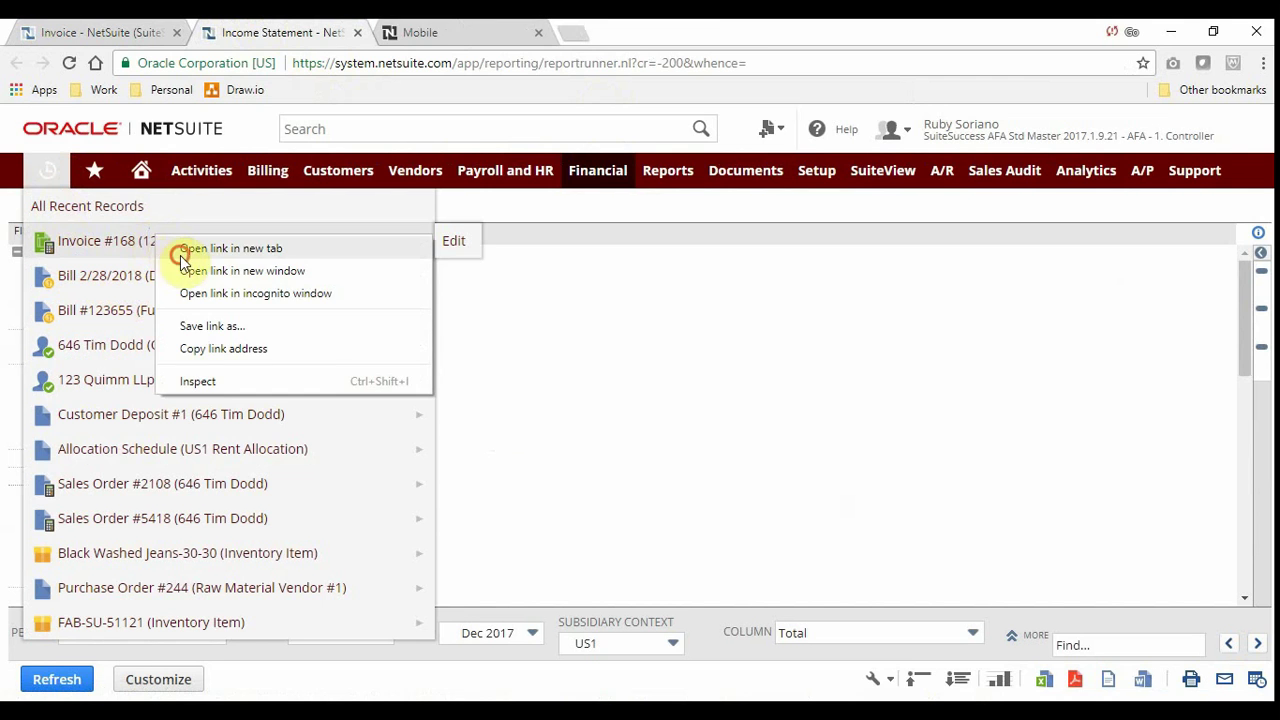
{"action": "left_click", "coordinate": [180, 258]}
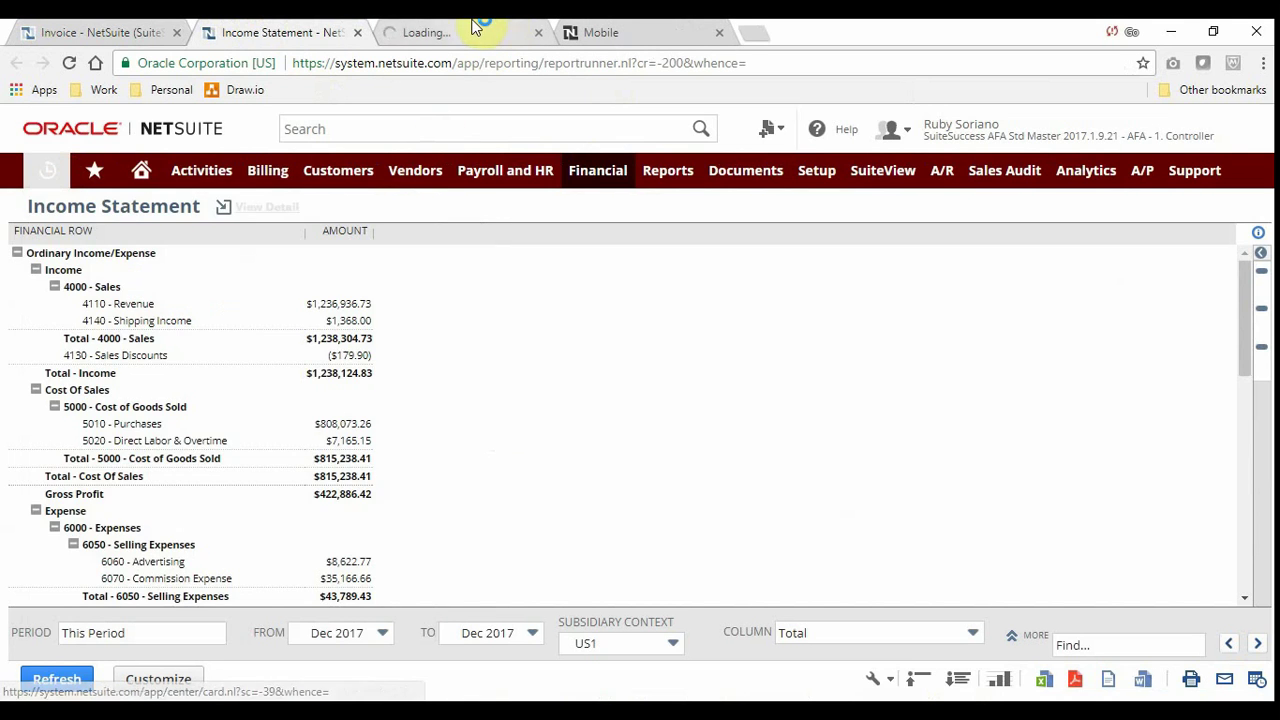
{"action": "left_click", "coordinate": [476, 30]}
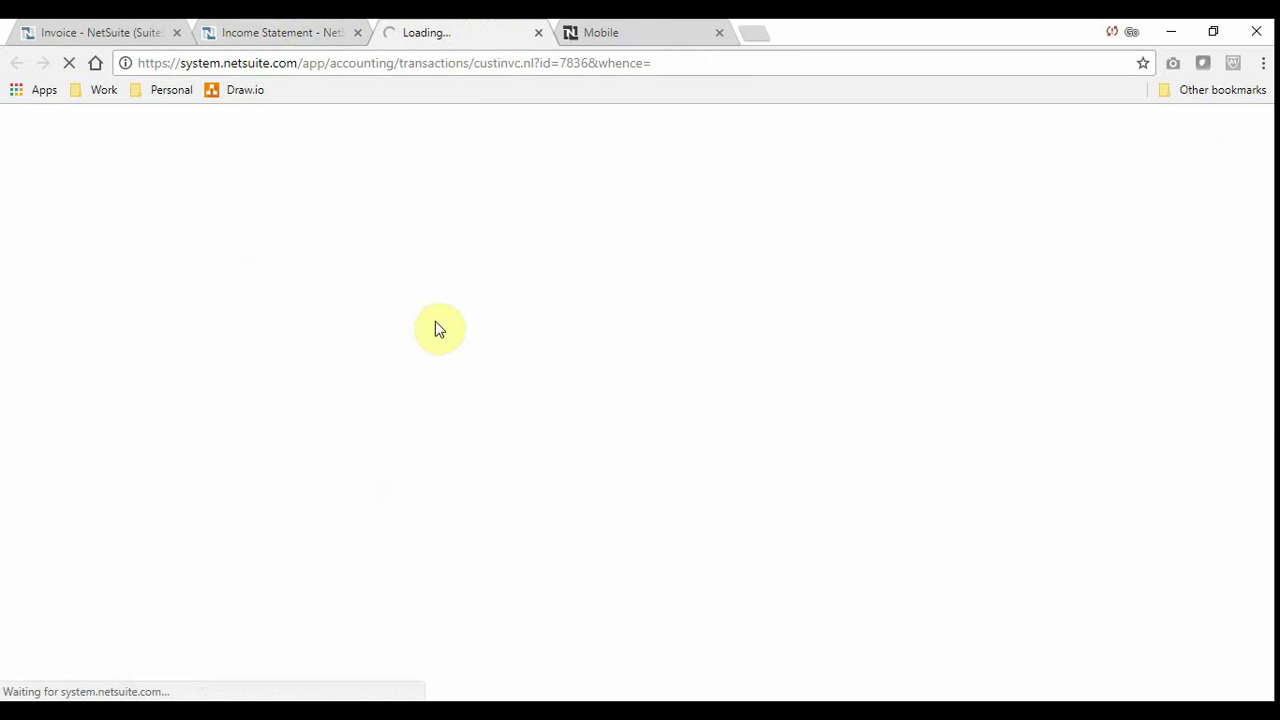
Step: Return to the Income Statement, look at the saved shortcuts, and search all records by the customer's number
{"action": "left_click", "coordinate": [200, 30]}
{"action": "mouse_move", "coordinate": [108, 173]}
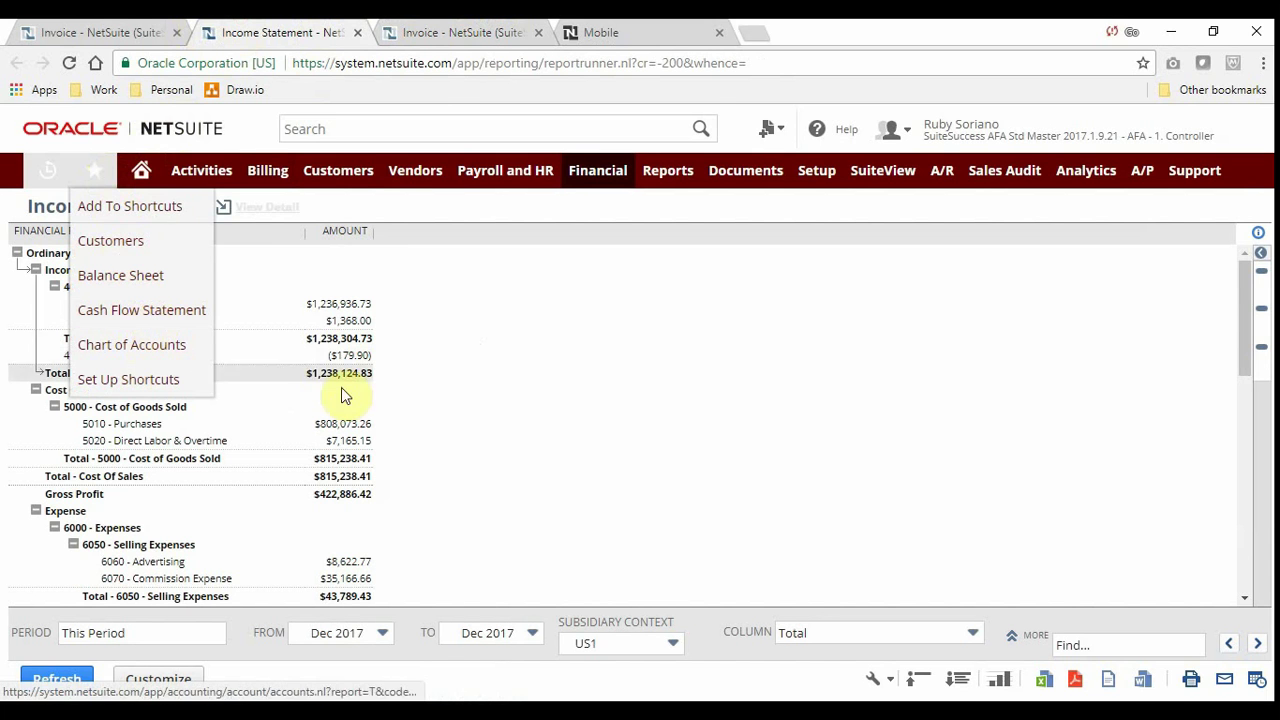
{"action": "left_click", "coordinate": [389, 121]}
{"action": "type", "text": "646"}
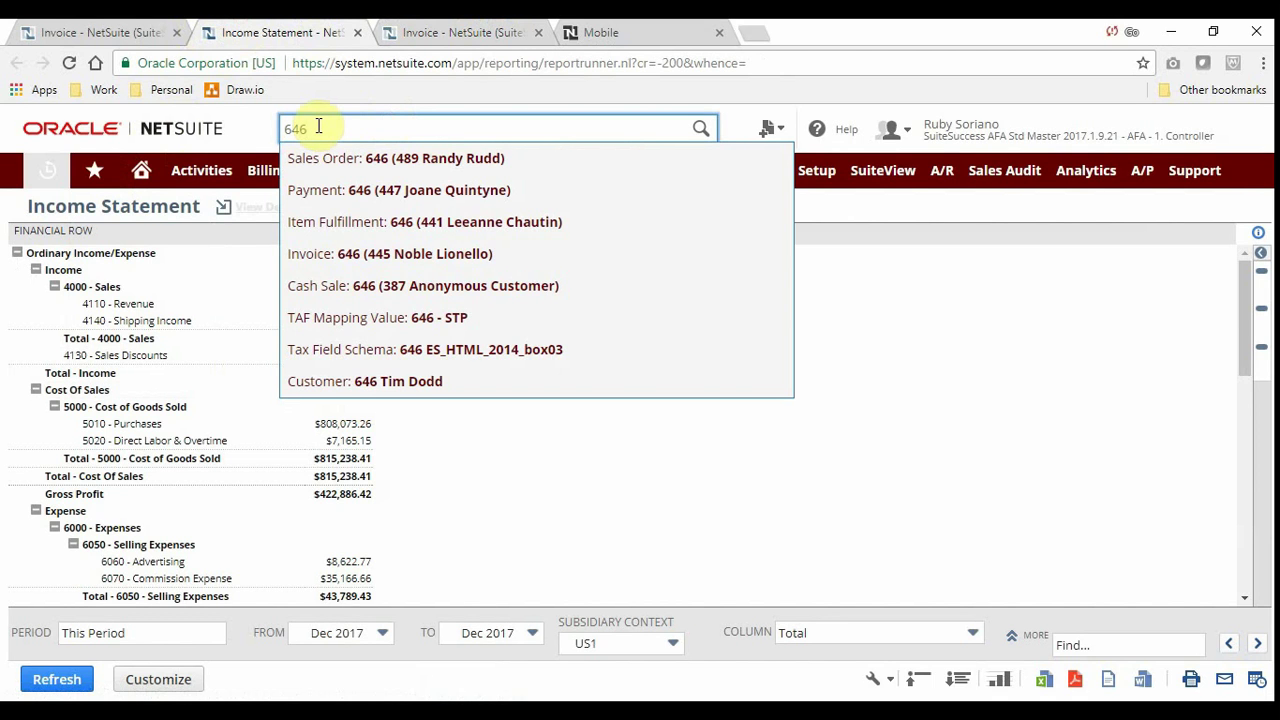
Step: Narrow the global search to customer records with the prefix "cust:" and open the matching customer's record
{"action": "double_click", "coordinate": [287, 129]}
{"action": "type", "text": "Cust"}
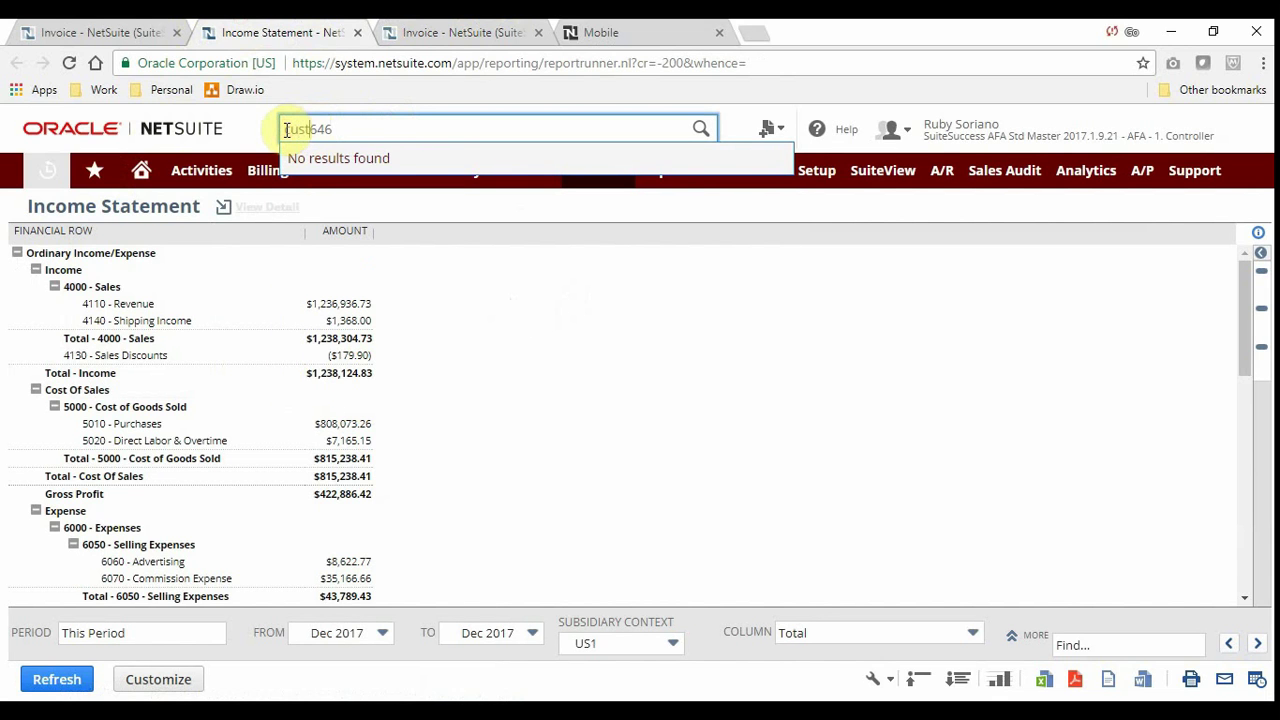
{"action": "type", "text": ":"}
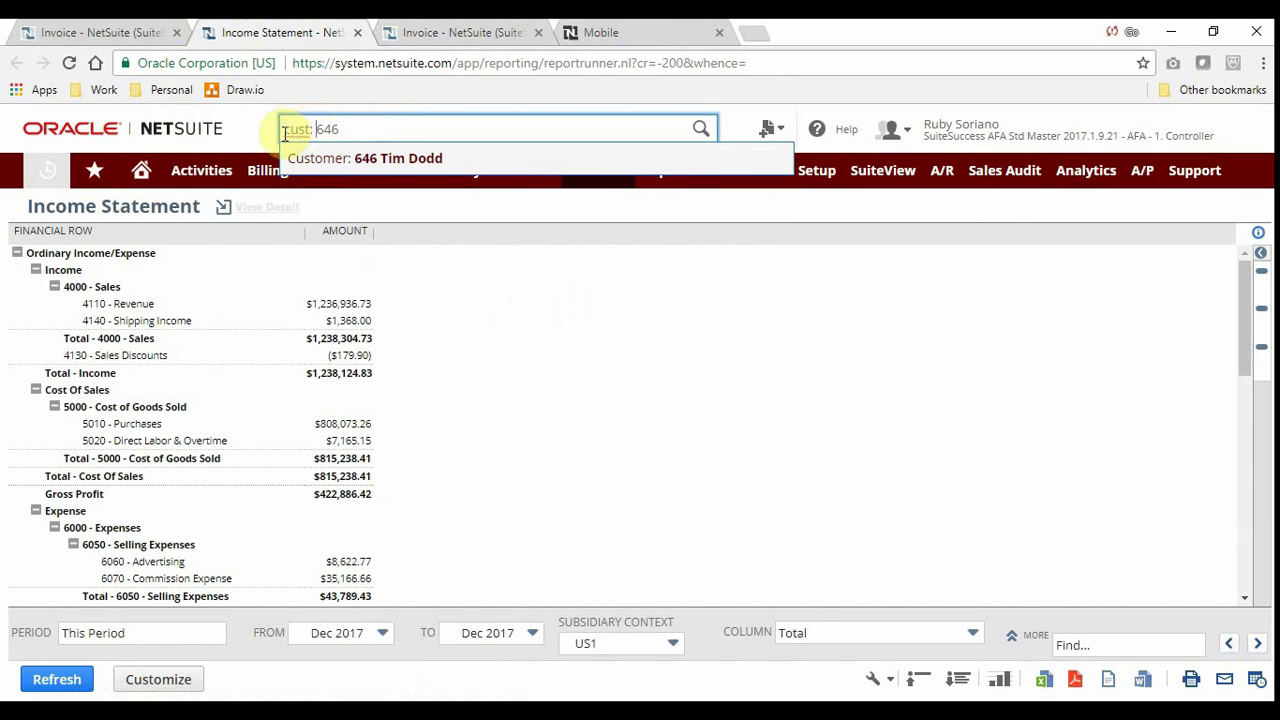
{"action": "left_click", "coordinate": [317, 163]}
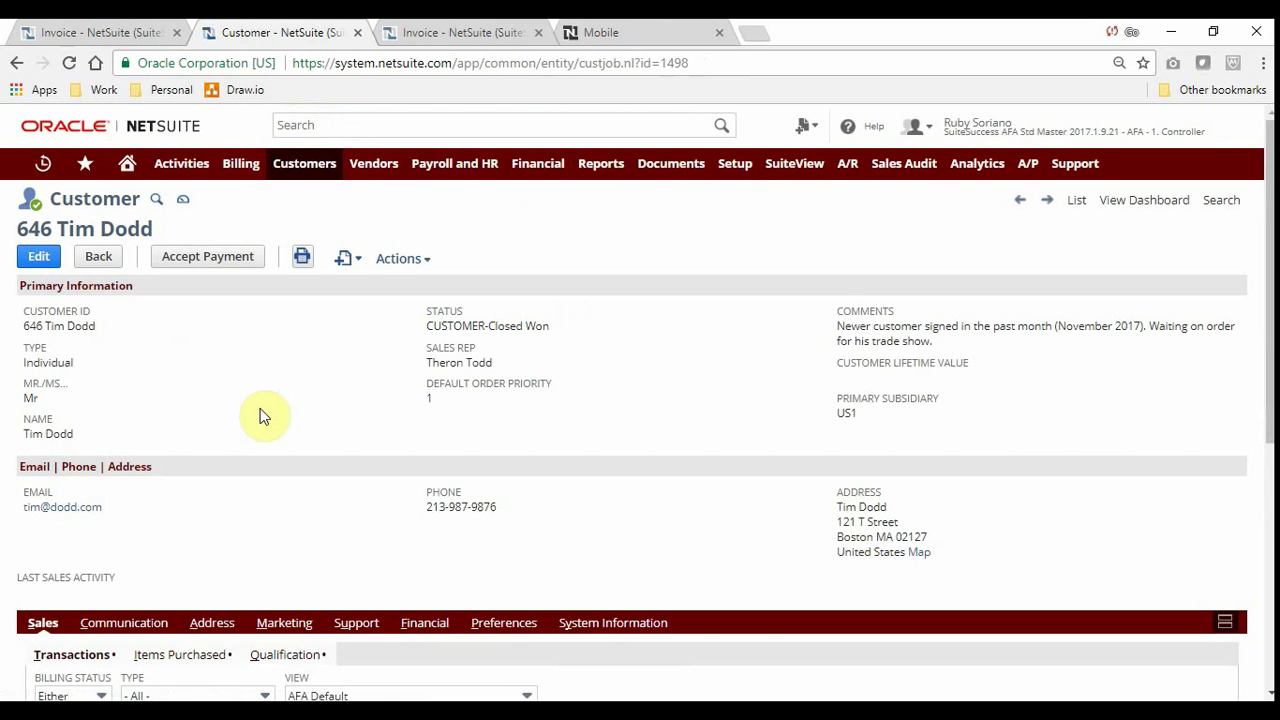
Step: Review the customer's sales transactions and the list of items purchased
{"action": "scroll", "coordinate": [260, 416], "scroll_direction": "down", "scroll_amount": 3}
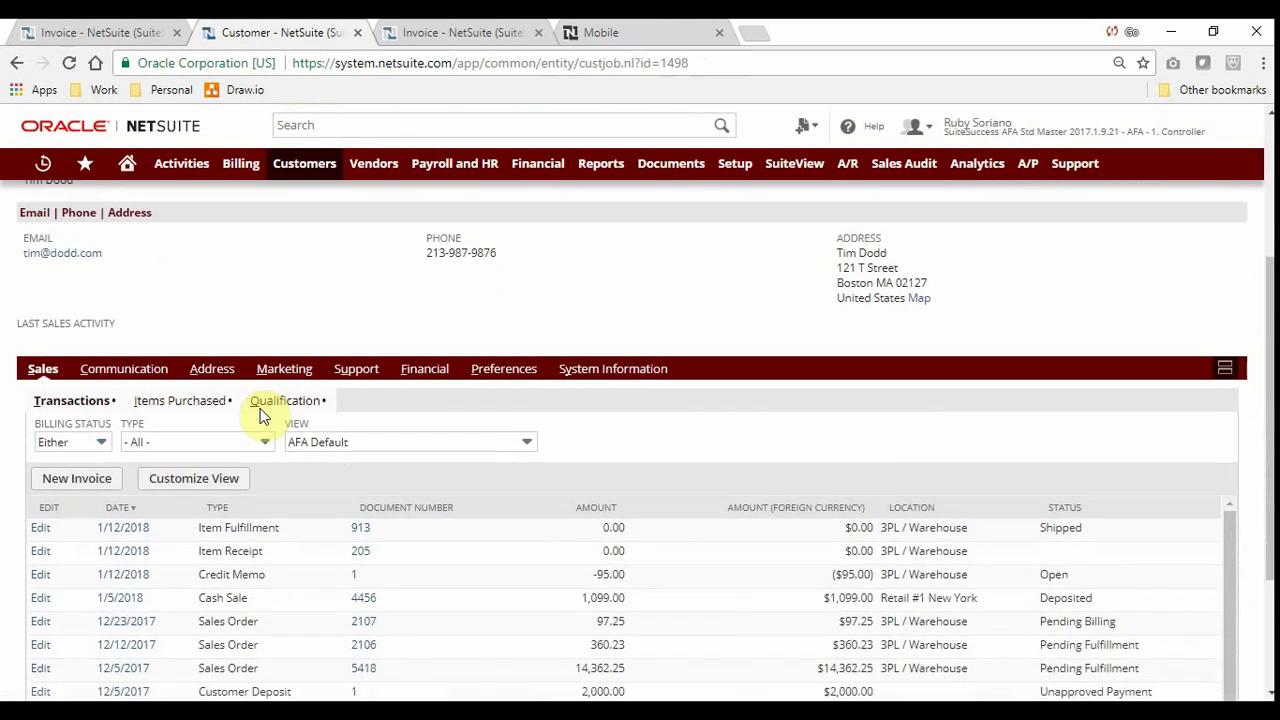
{"action": "scroll", "coordinate": [260, 416], "scroll_direction": "down", "scroll_amount": 1}
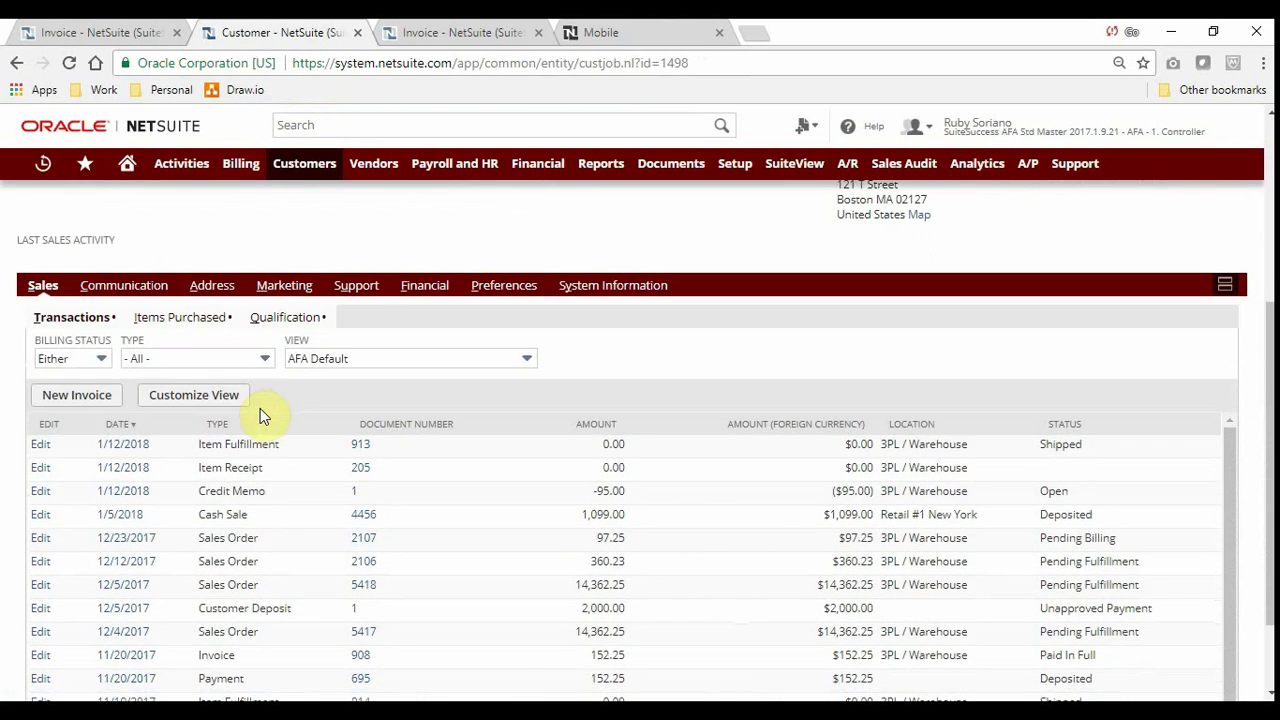
{"action": "scroll", "coordinate": [260, 416], "scroll_direction": "down", "scroll_amount": 1}
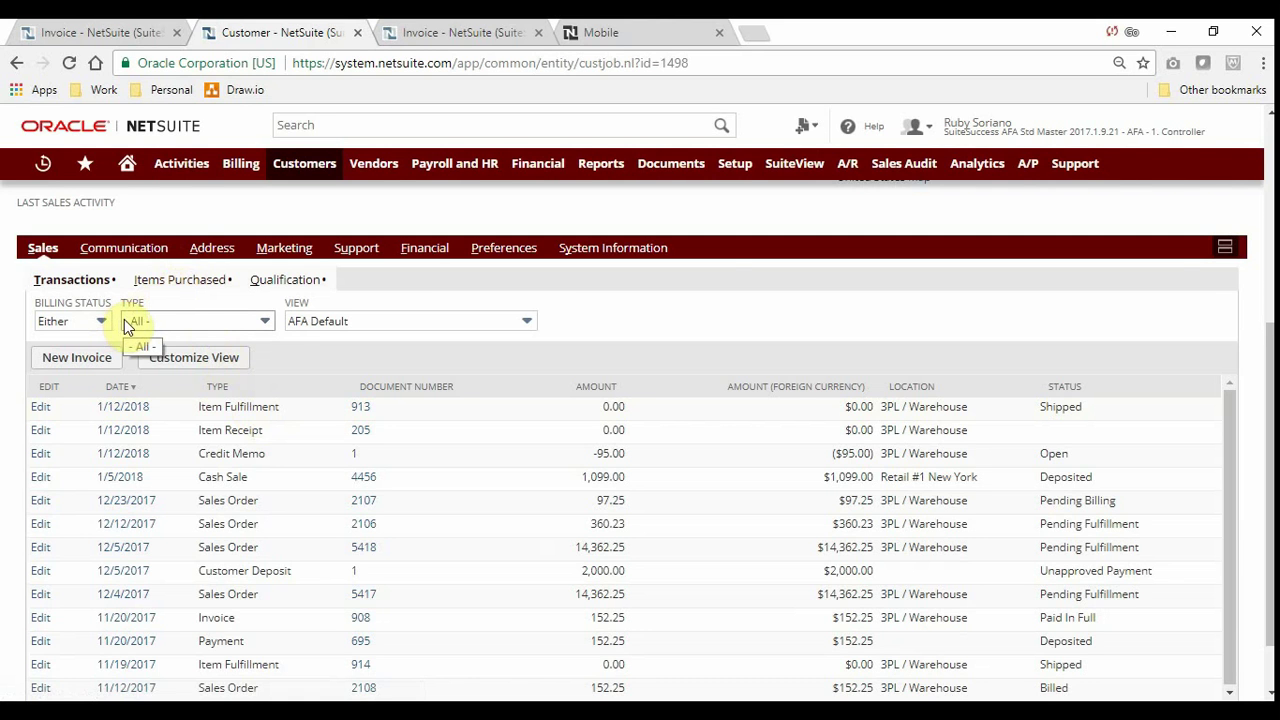
{"action": "left_click", "coordinate": [160, 280]}
{"action": "scroll", "coordinate": [237, 430], "scroll_direction": "down", "scroll_amount": 1}
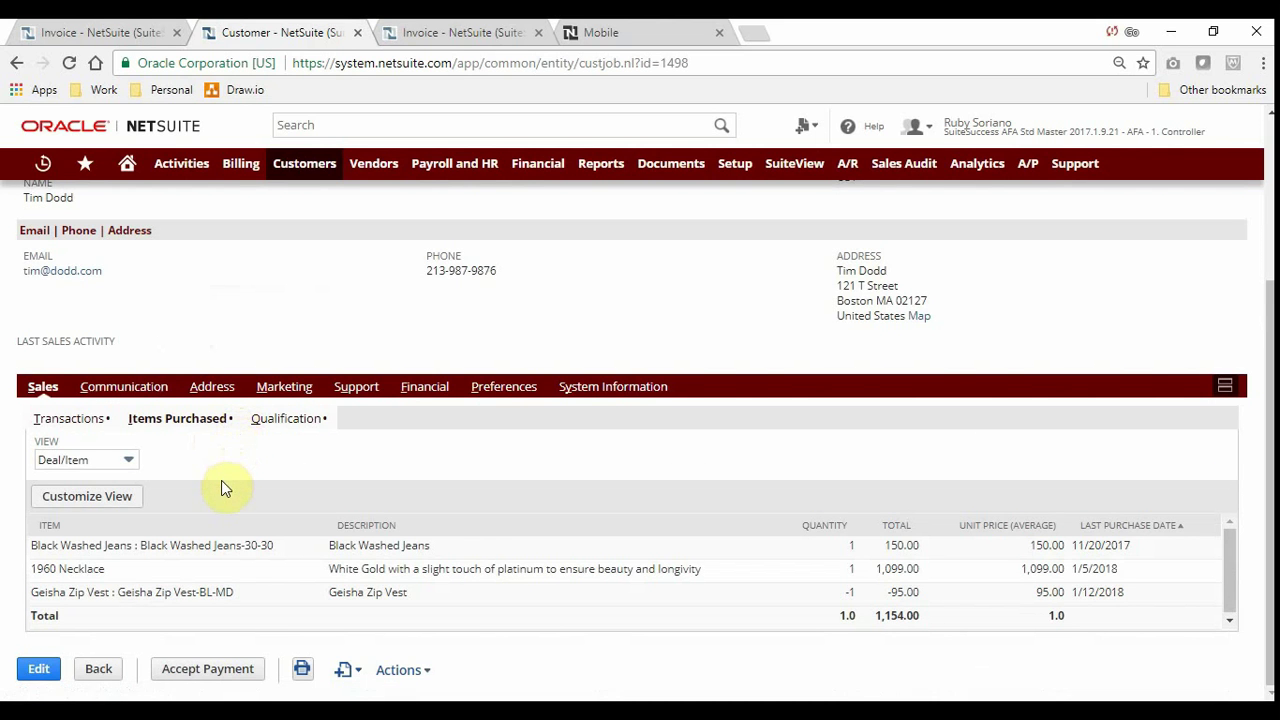
{"action": "left_click", "coordinate": [90, 419]}
Step: Look through the customer's communication history, covering messages, activities and user notes
{"action": "left_click", "coordinate": [125, 248]}
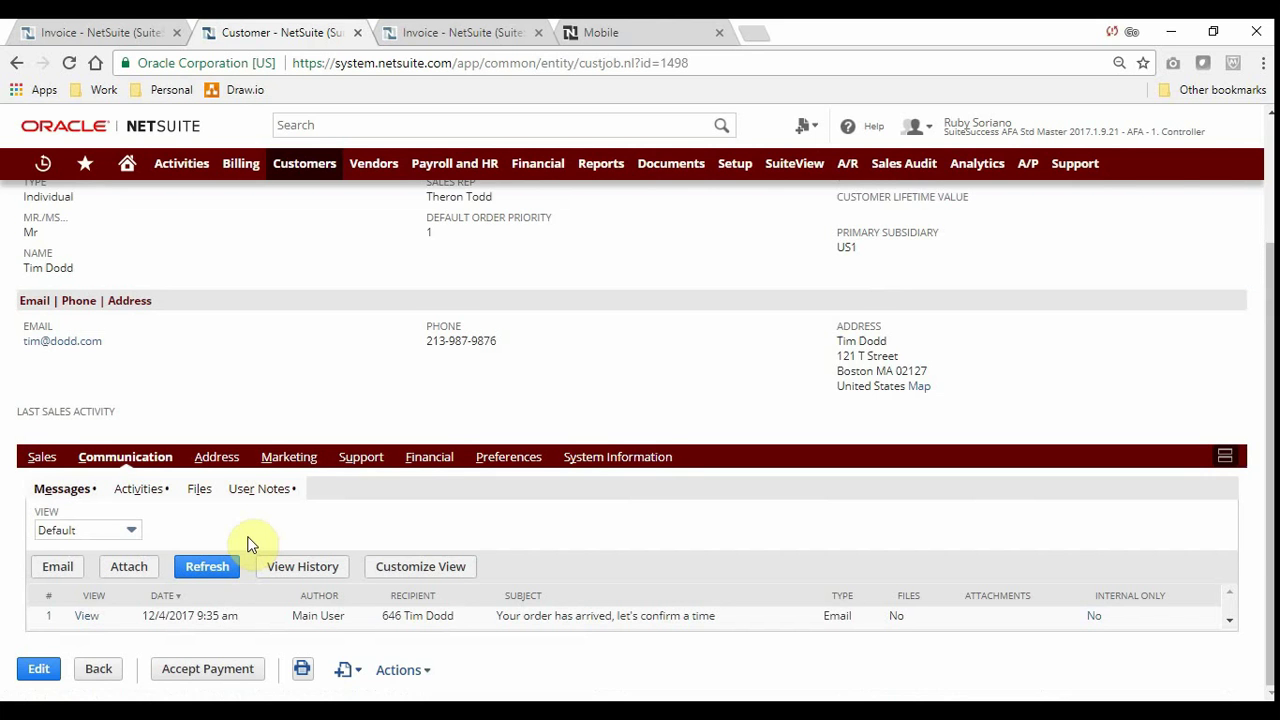
{"action": "left_click", "coordinate": [136, 490]}
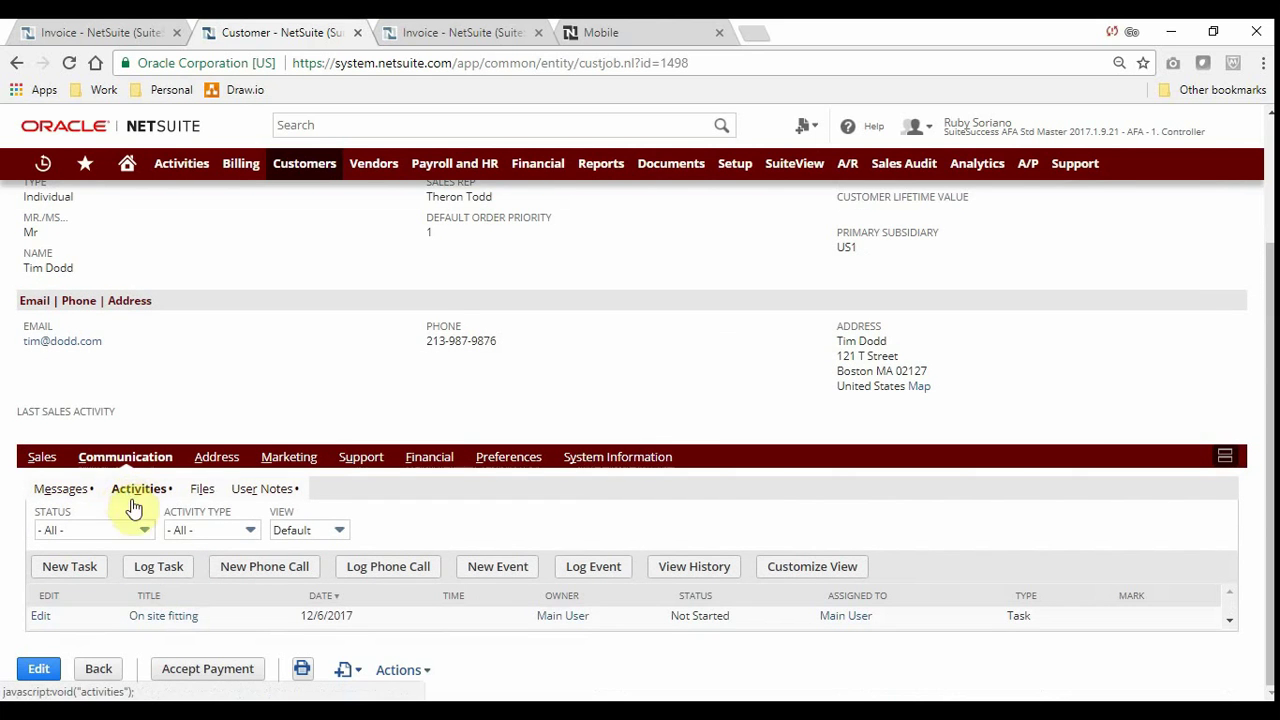
{"action": "left_click", "coordinate": [257, 494]}
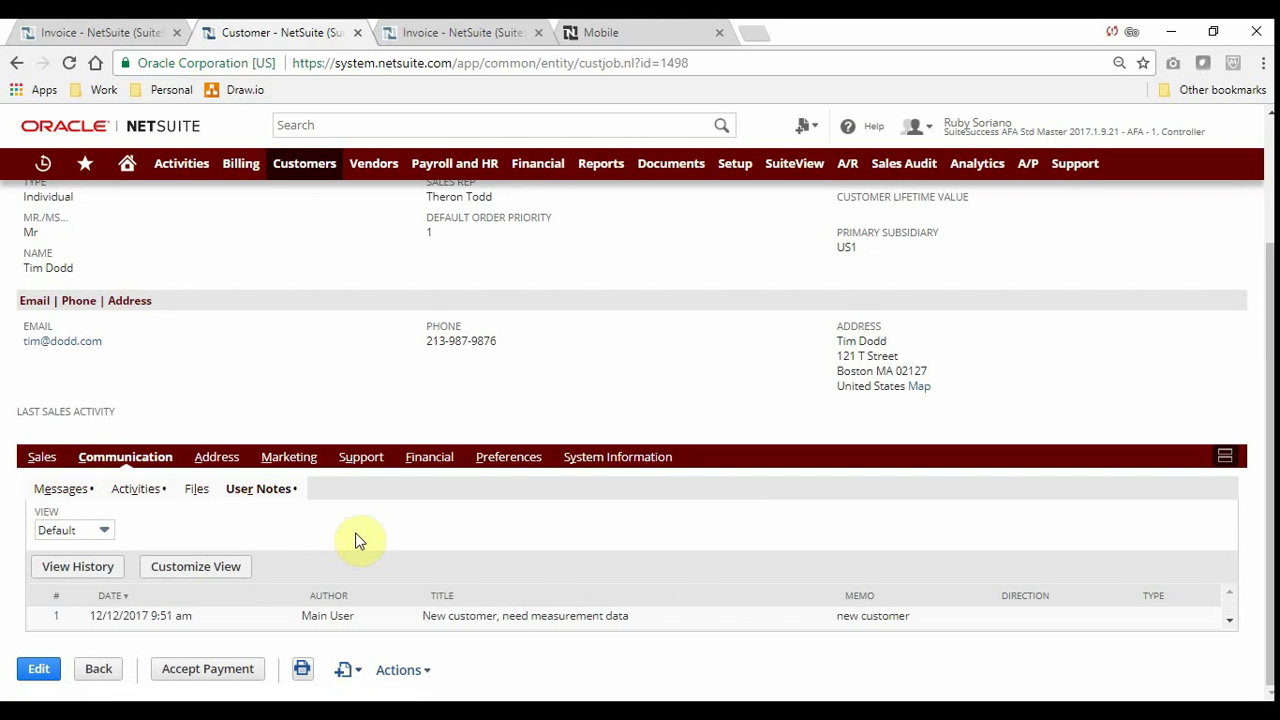
Step: Examine the customer's system notes for the logged field changes, and return to the primary information
{"action": "left_click", "coordinate": [615, 457]}
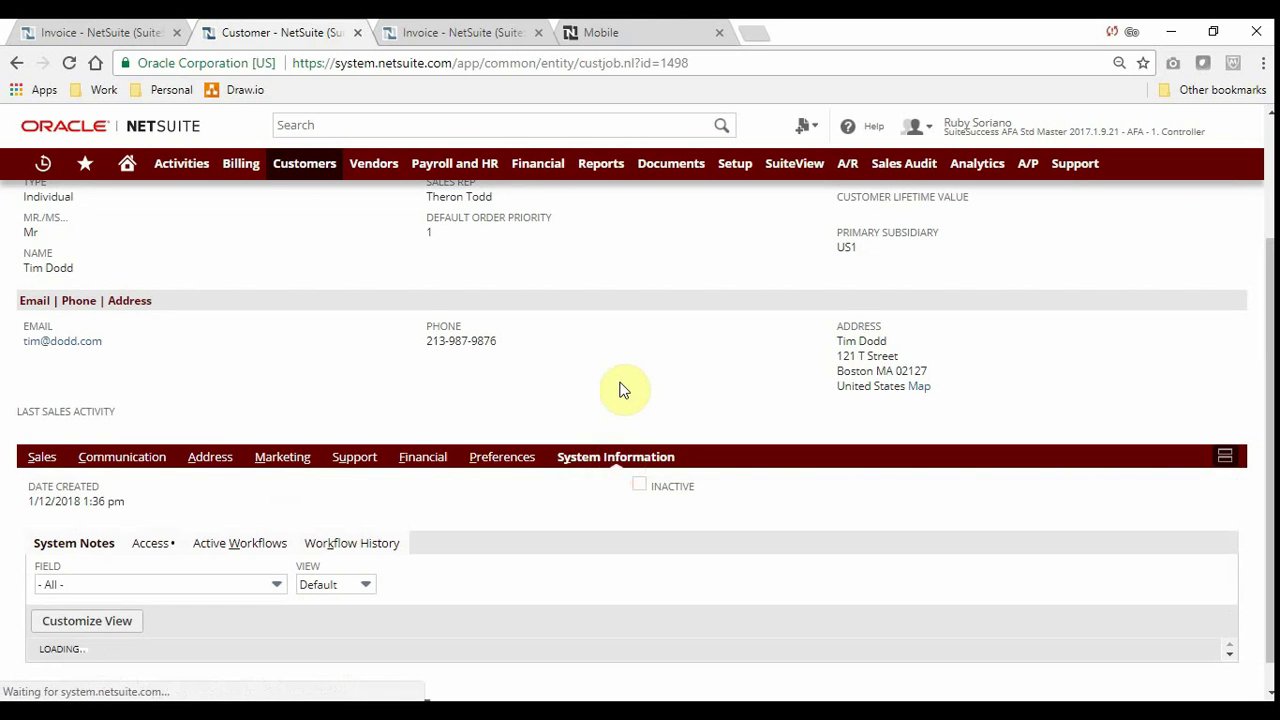
{"action": "scroll", "coordinate": [620, 390], "scroll_direction": "down", "scroll_amount": 1}
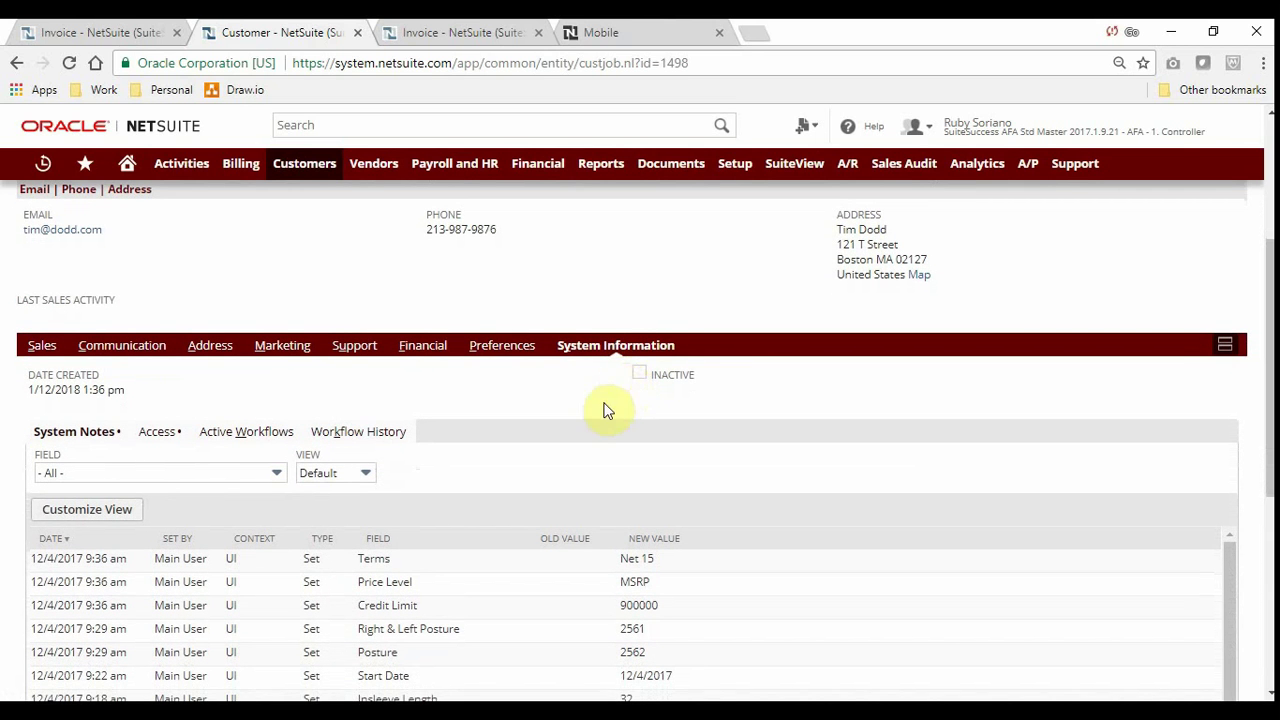
{"action": "scroll", "coordinate": [586, 418], "scroll_direction": "down", "scroll_amount": 1}
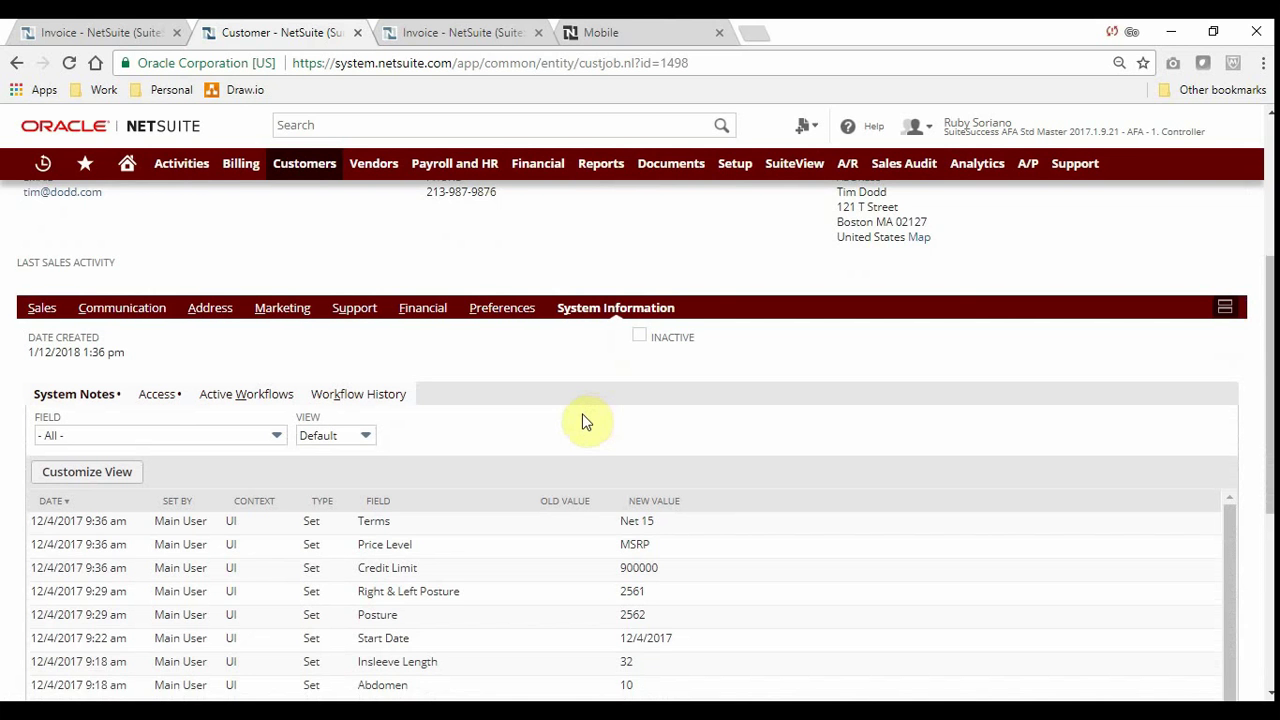
{"action": "scroll", "coordinate": [584, 416], "scroll_direction": "up", "scroll_amount": 3}
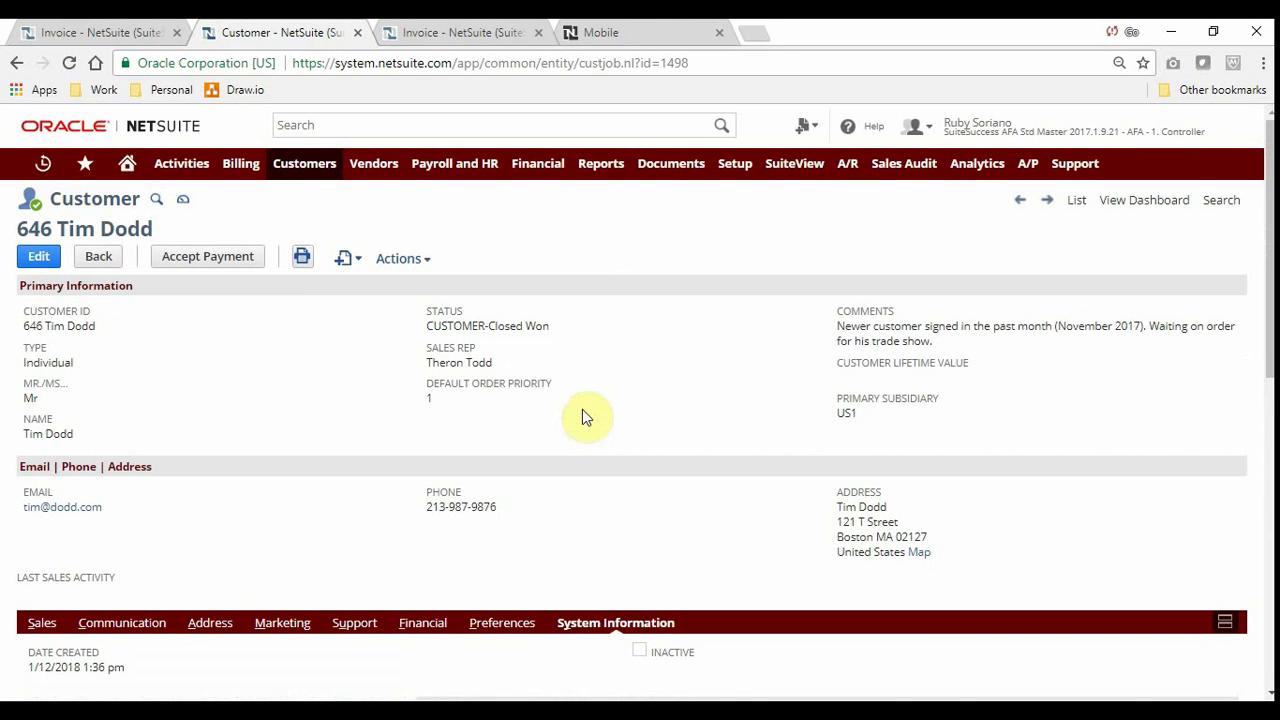
Step: Open the customer's dashboard from the customer record
{"action": "scroll", "coordinate": [586, 414], "scroll_direction": "down", "scroll_amount": 1}
{"action": "scroll", "coordinate": [583, 406], "scroll_direction": "up", "scroll_amount": 1}
{"action": "left_click", "coordinate": [184, 202]}
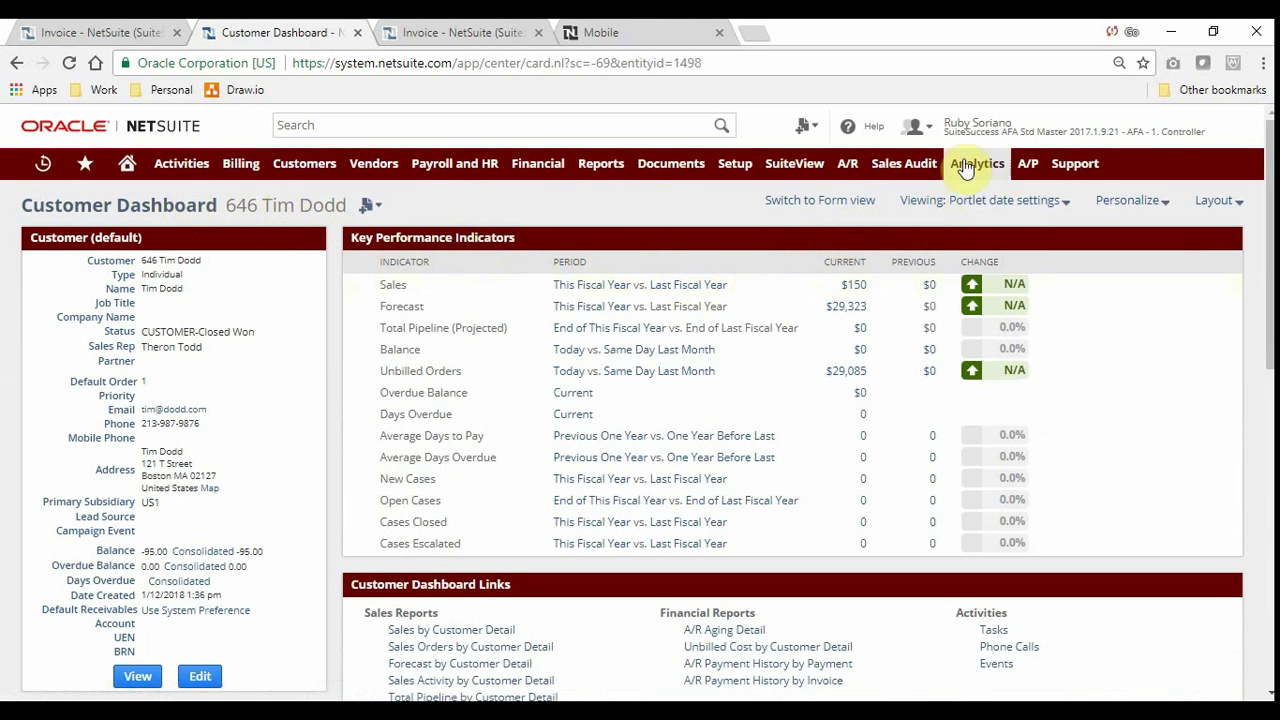
{"action": "mouse_move", "coordinate": [1268, 210]}
{"action": "left_mouse_down"}
{"action": "mouse_move", "coordinate": [1268, 439]}
{"action": "mouse_move", "coordinate": [1268, 185]}
{"action": "left_mouse_up"}
Step: Return to the home dashboard and open the Bills to Approve reminder list
{"action": "mouse_move", "coordinate": [128, 175]}
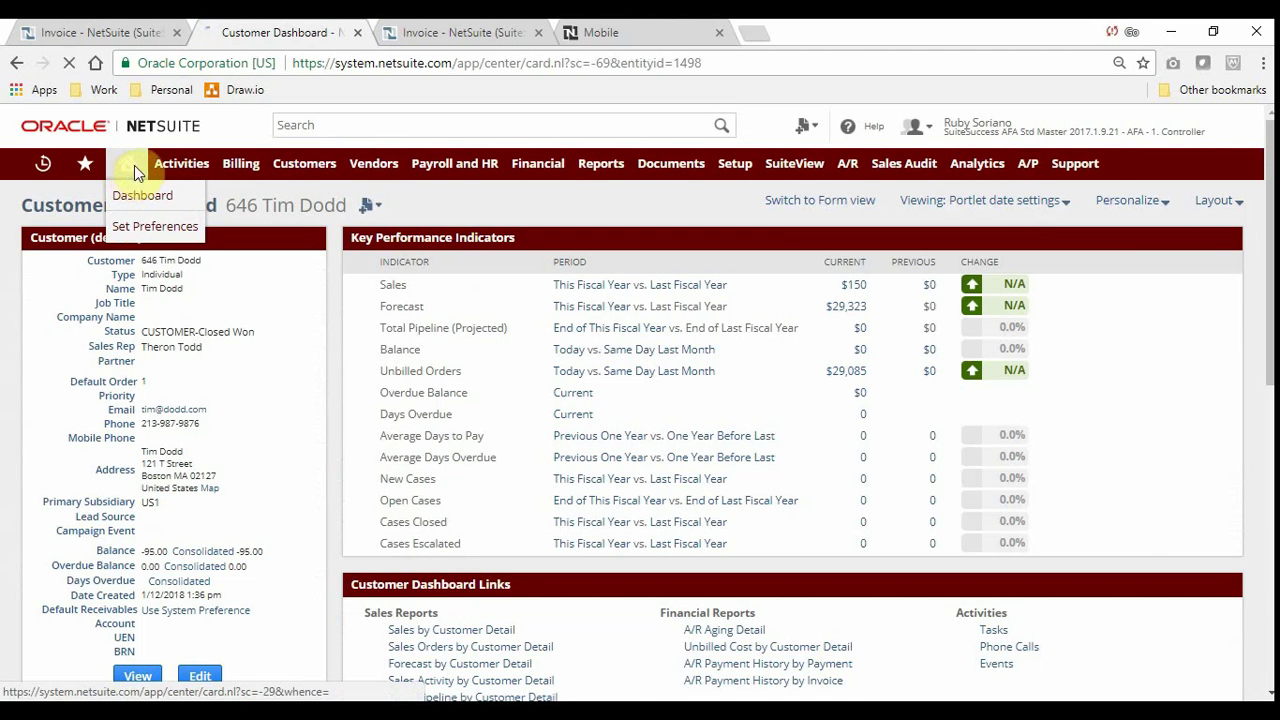
{"action": "left_click", "coordinate": [130, 172]}
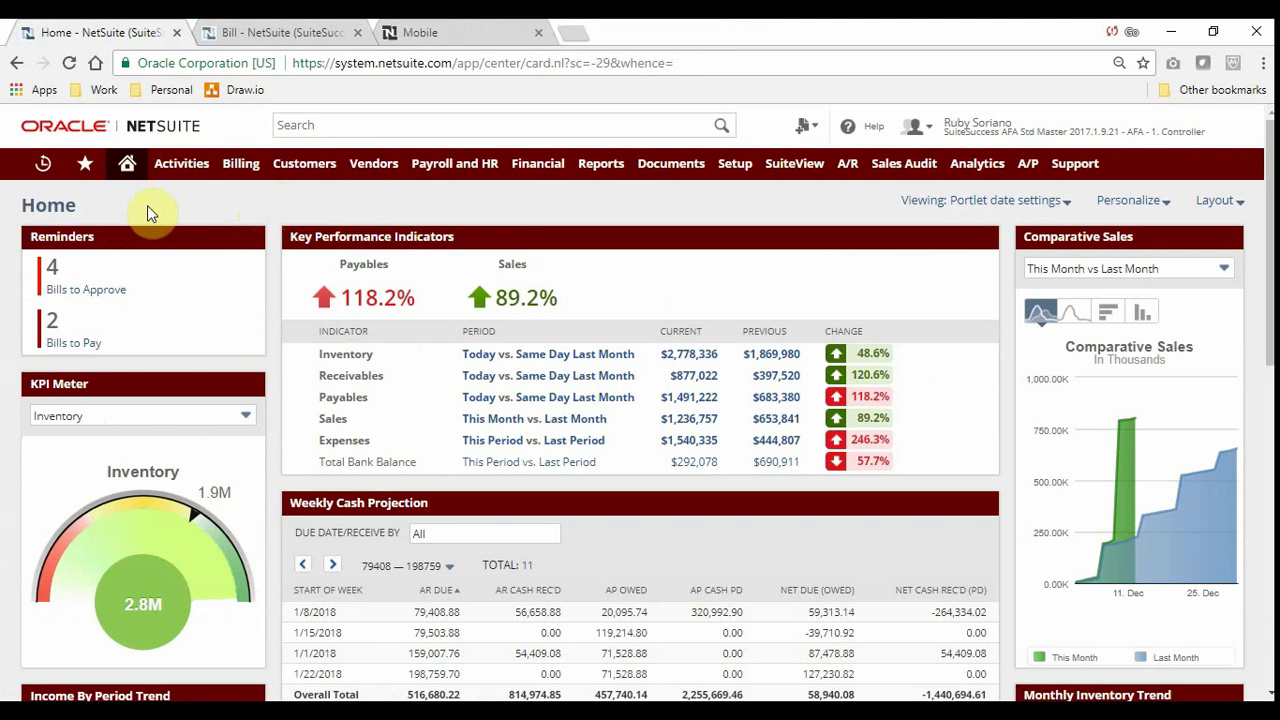
{"action": "left_click", "coordinate": [111, 295]}
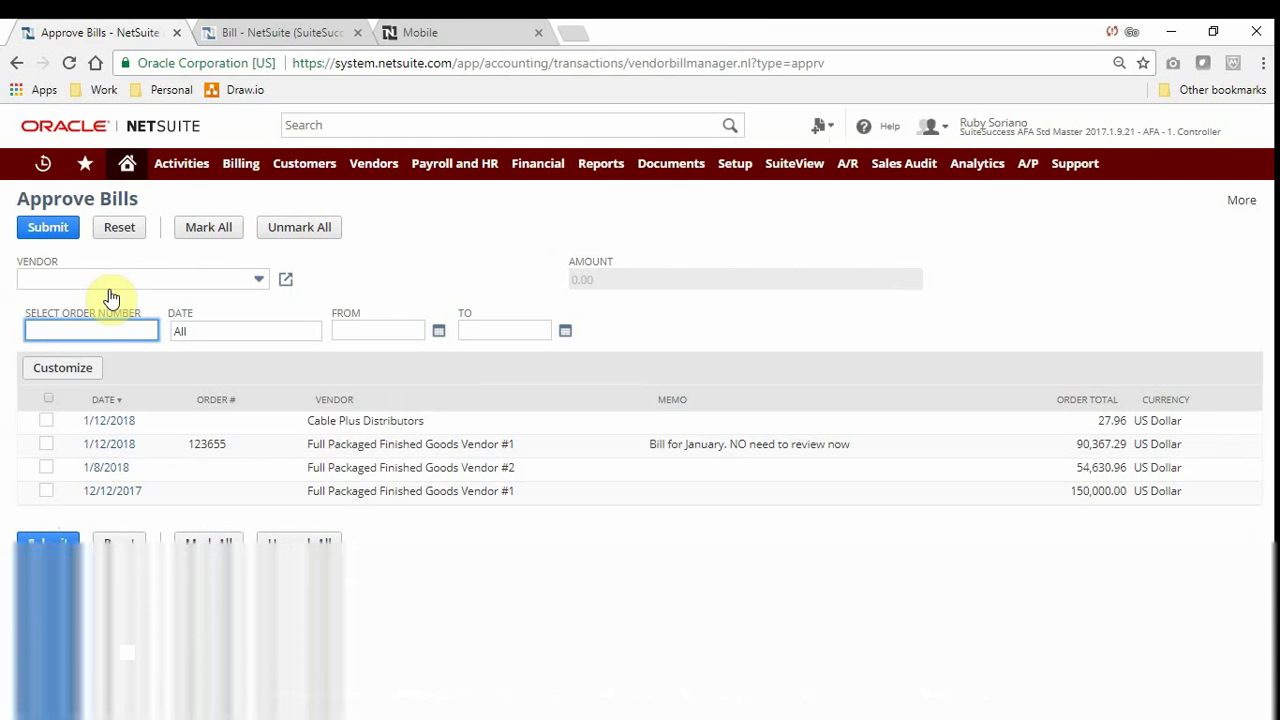
Step: Open the Full Packaged Finished Goods Vendor #1 bill dated 1/12/2018 in a new browser tab and switch to it
{"action": "right_click", "coordinate": [124, 440]}
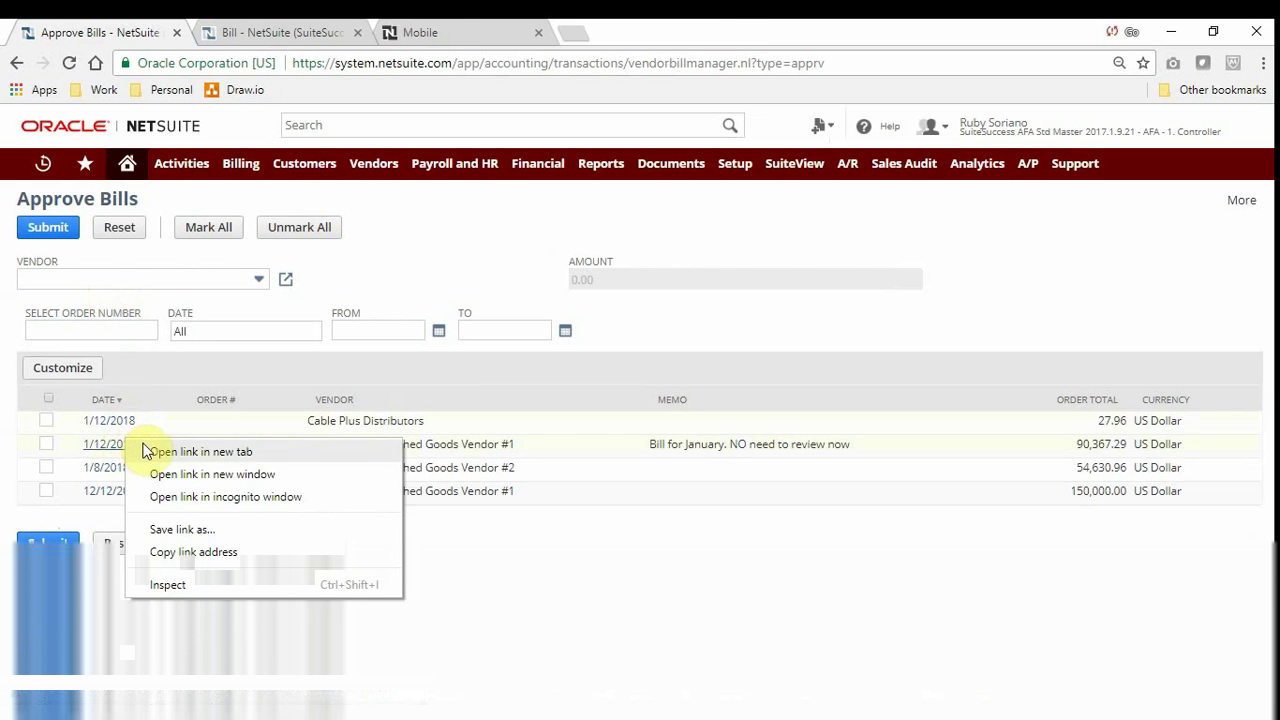
{"action": "left_click", "coordinate": [152, 451]}
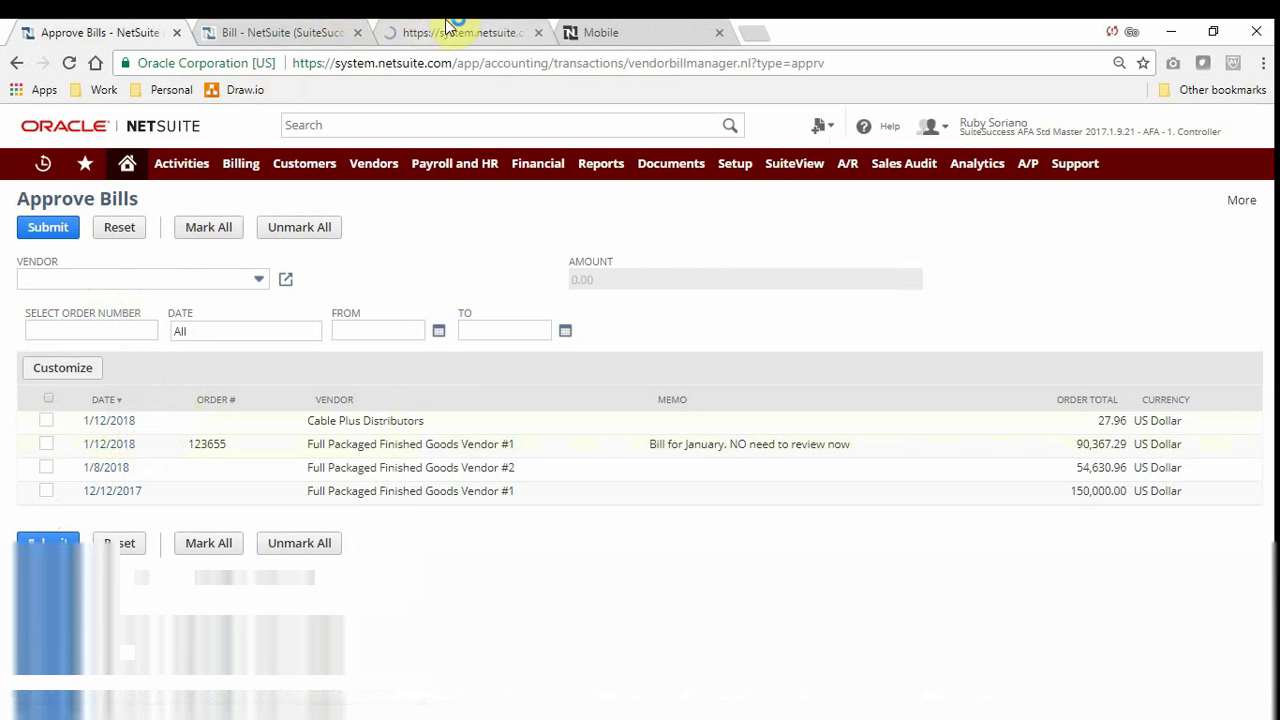
{"action": "left_click", "coordinate": [445, 30]}
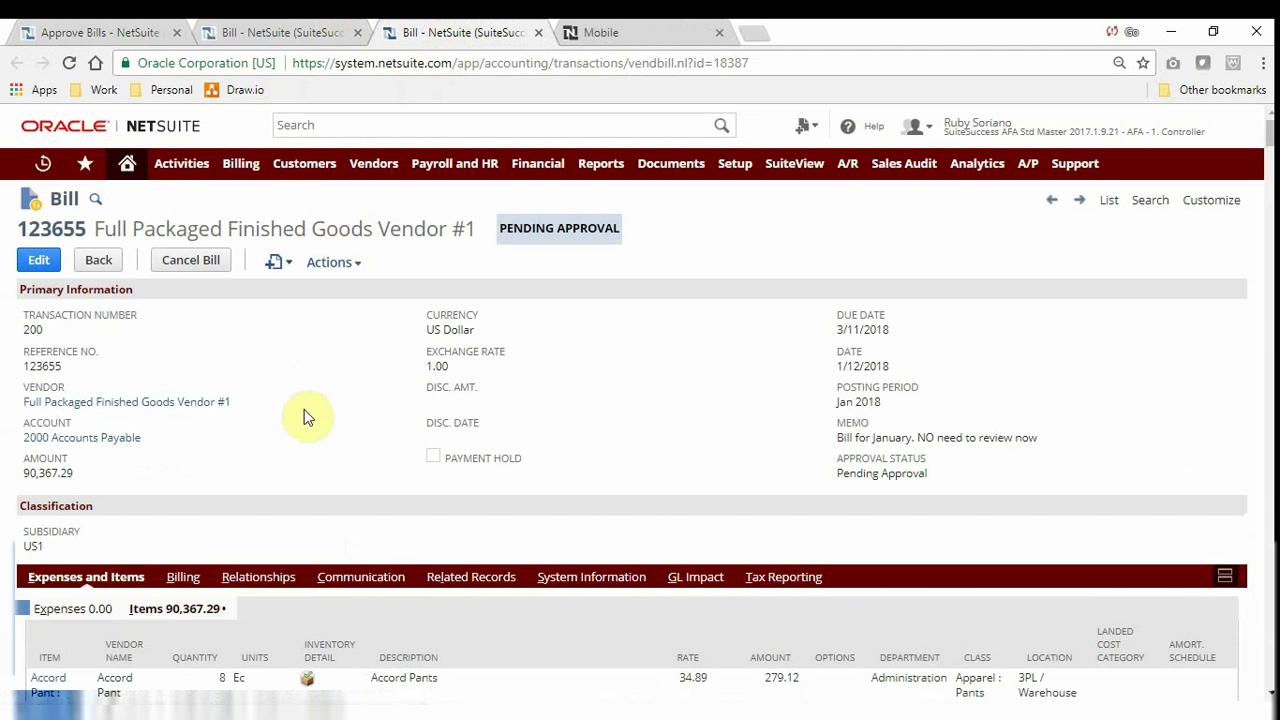
Step: Check the bill's communication messages, attached files and system notes
{"action": "scroll", "coordinate": [306, 410], "scroll_direction": "down", "scroll_amount": 1}
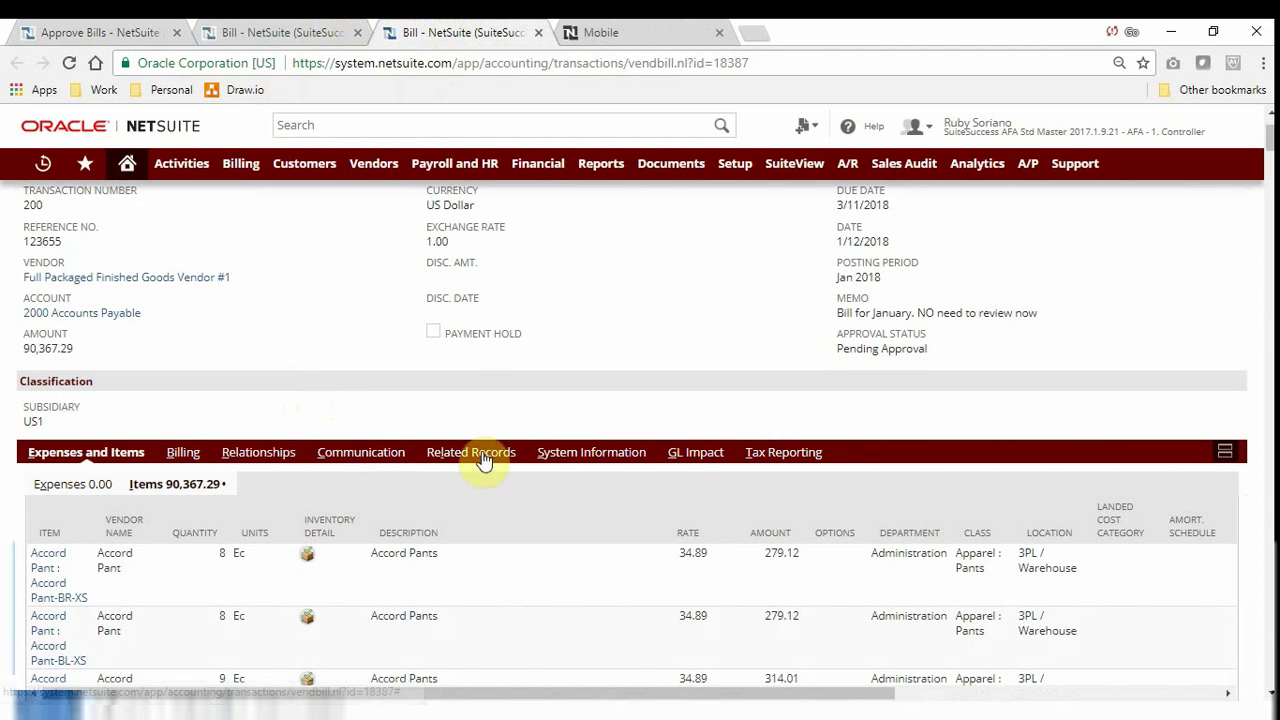
{"action": "left_click", "coordinate": [342, 452]}
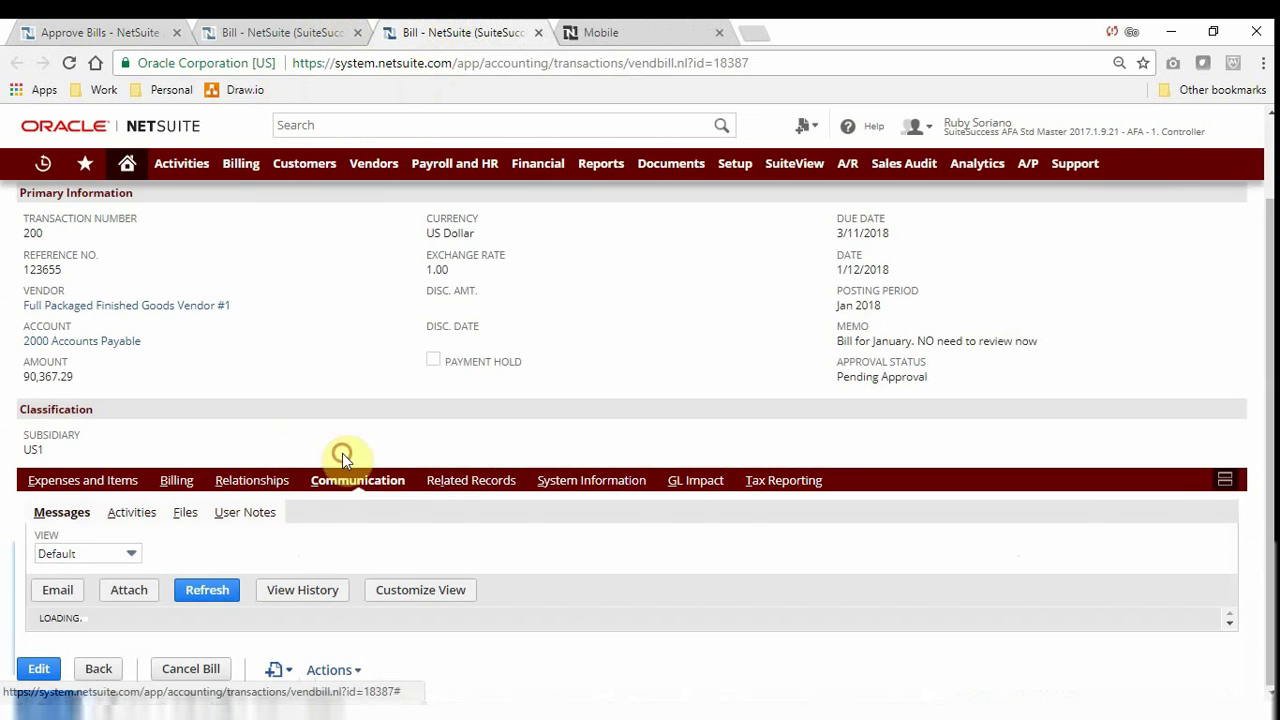
{"action": "left_click", "coordinate": [185, 492]}
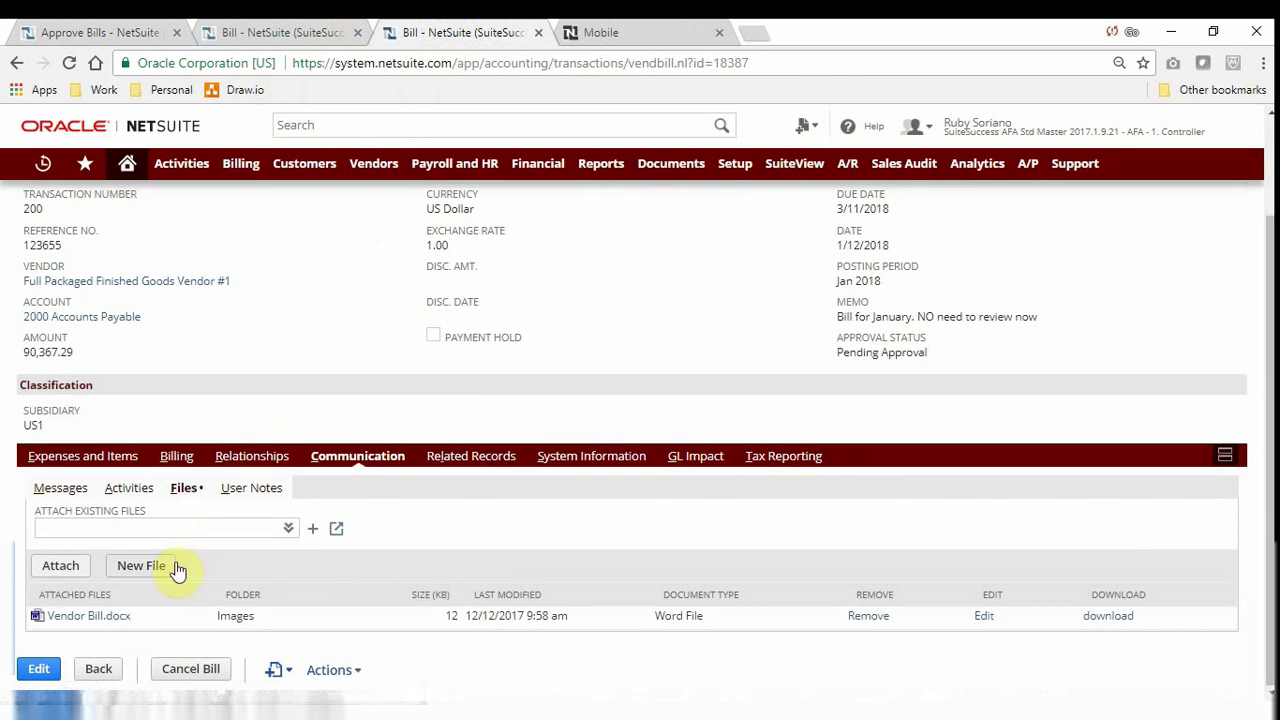
{"action": "left_click", "coordinate": [591, 457]}
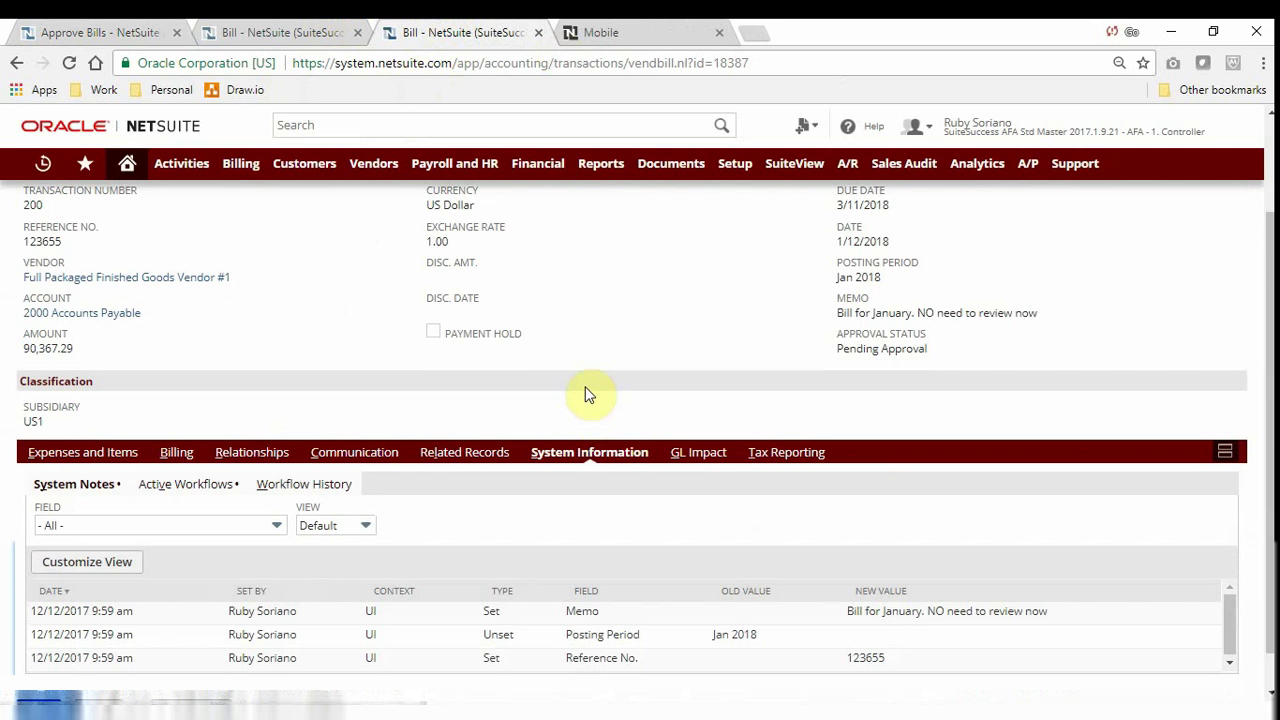
{"action": "scroll", "coordinate": [590, 390], "scroll_direction": "up", "scroll_amount": 2}
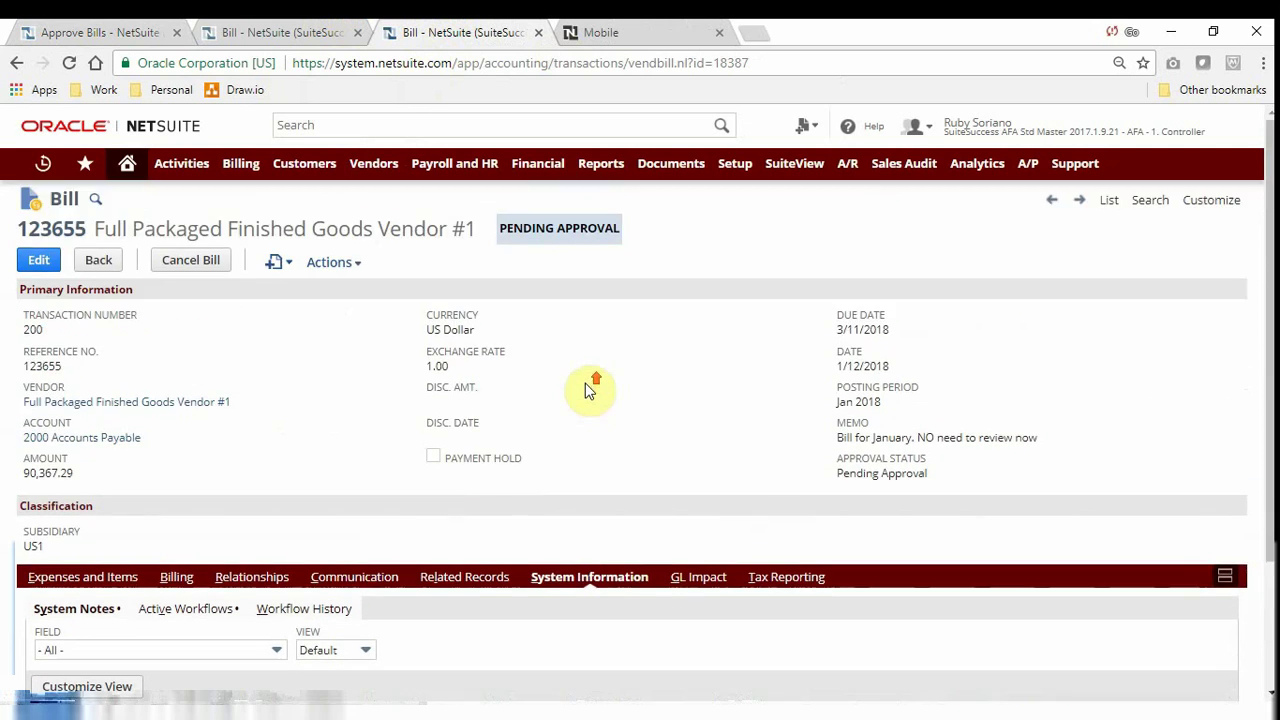
Step: Return to the Approve Bills list and approve the 1/12/2018 bill from Full Packaged Finished Goods Vendor #1
{"action": "left_click", "coordinate": [105, 25]}
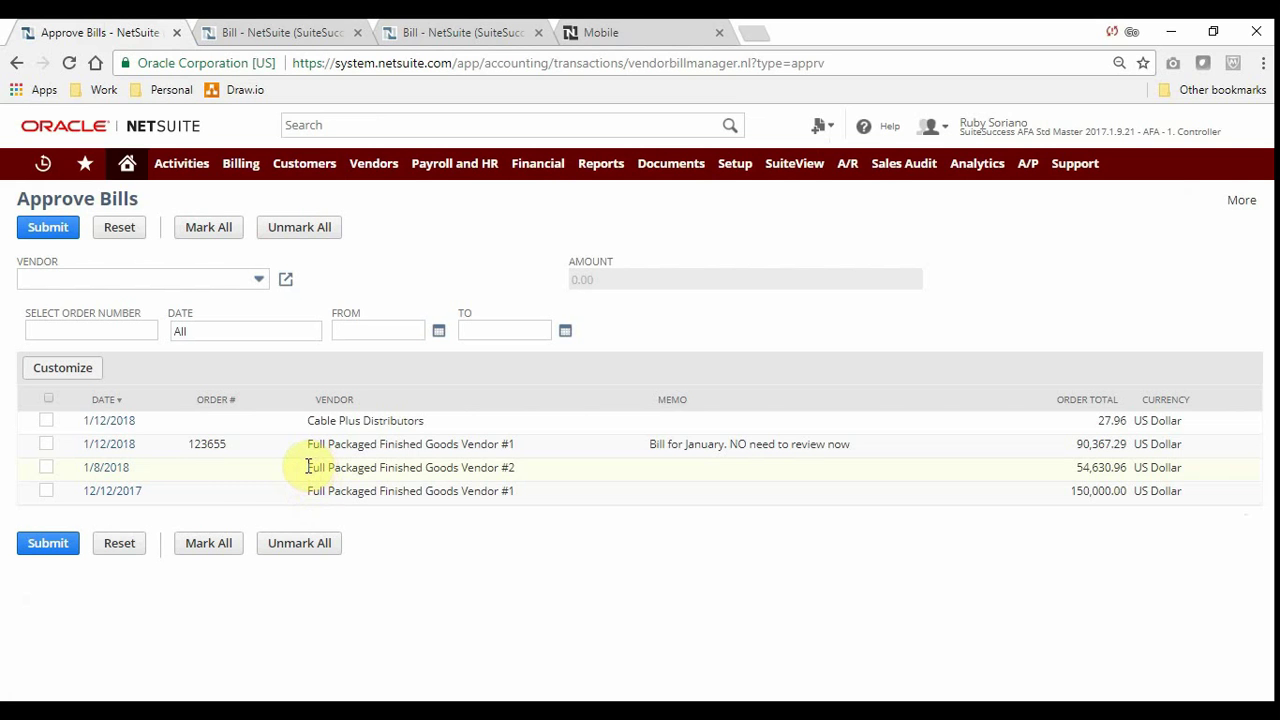
{"action": "left_click", "coordinate": [45, 444]}
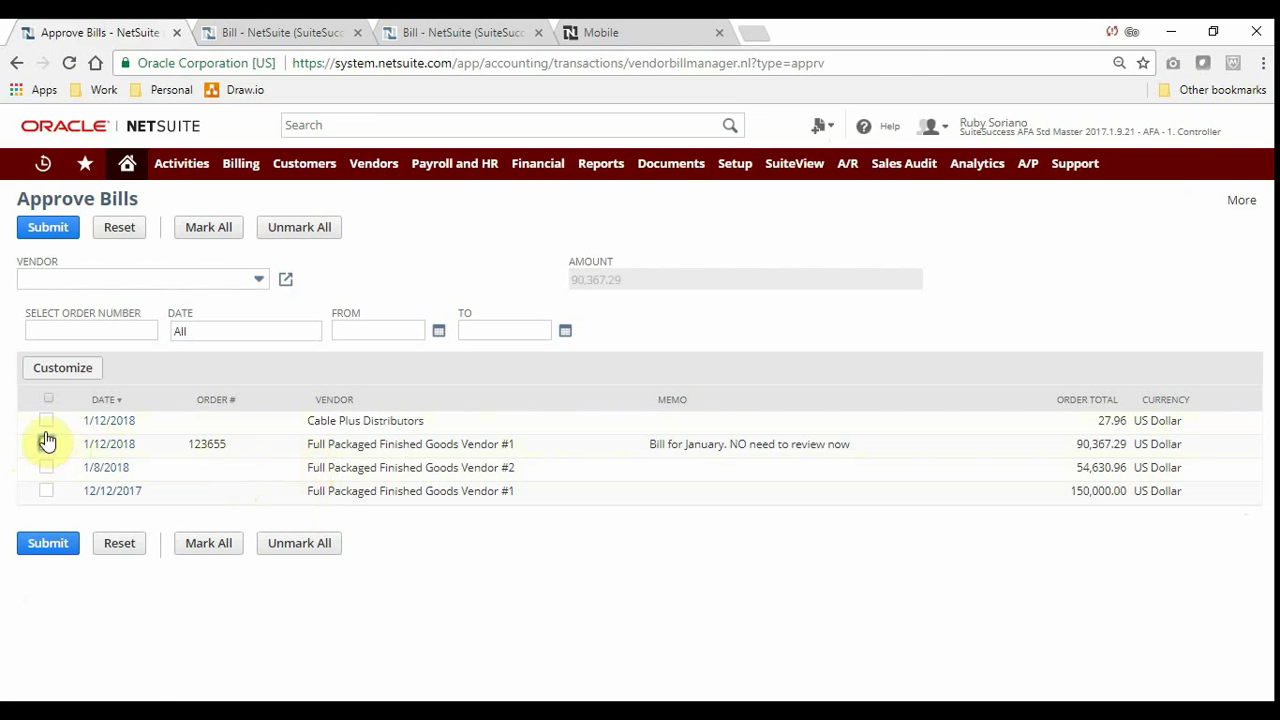
{"action": "left_click", "coordinate": [58, 227]}
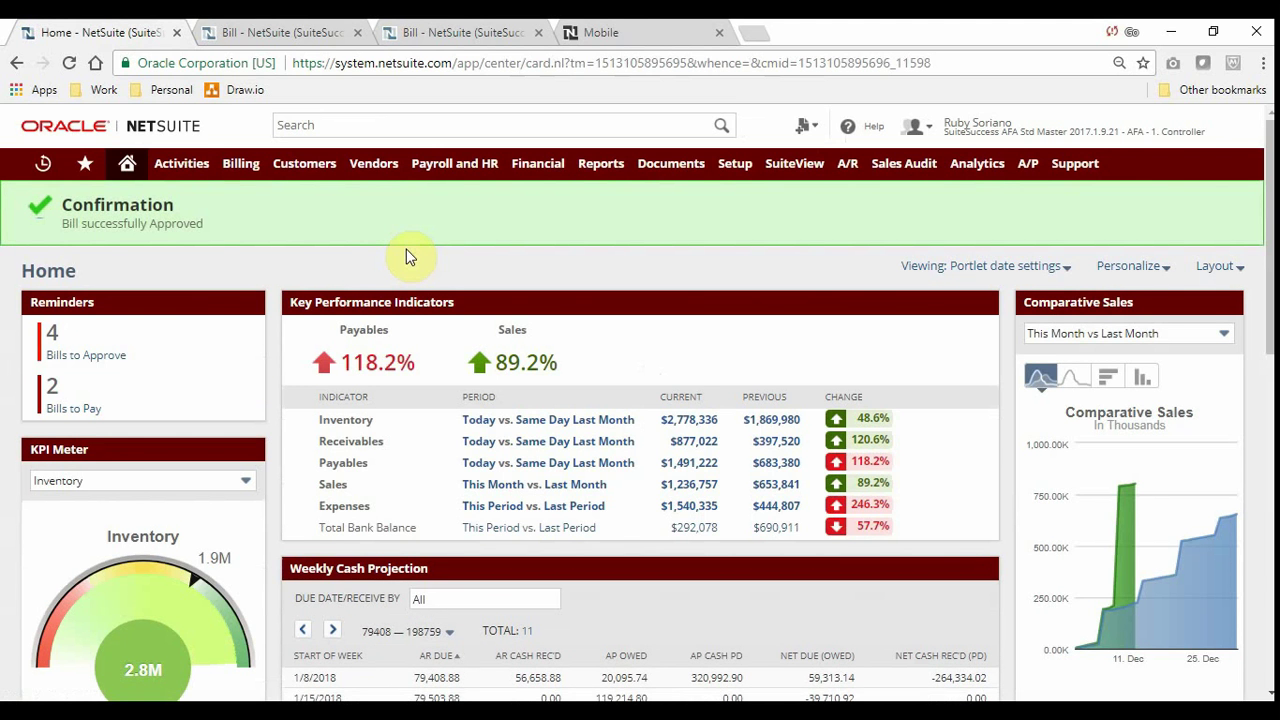
Step: Set up the Key Performance Indicators portlet with the Receivables range at two days ago and both Receivables and Inventory as headlines, and save
{"action": "left_click", "coordinate": [213, 305]}
{"action": "left_click", "coordinate": [975, 301]}
{"action": "left_click", "coordinate": [966, 328]}
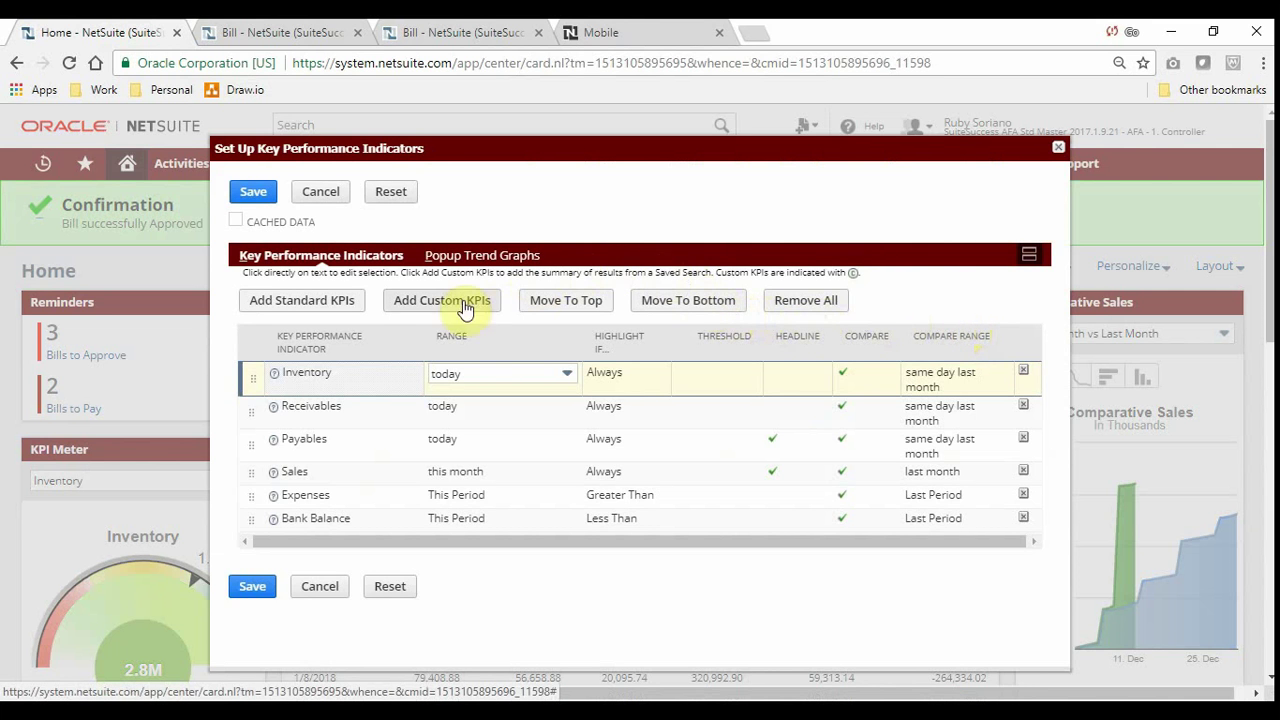
{"action": "left_click", "coordinate": [507, 417]}
{"action": "left_click", "coordinate": [503, 411]}
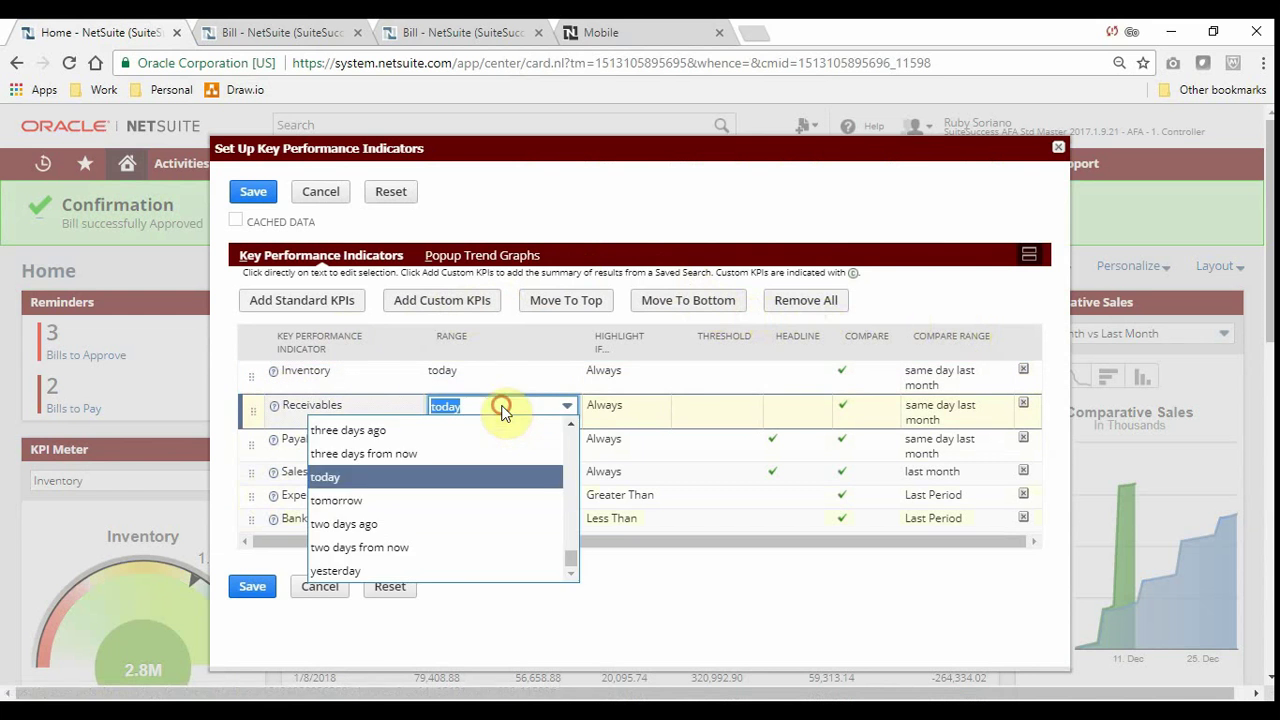
{"action": "left_click", "coordinate": [486, 526]}
{"action": "left_click", "coordinate": [743, 410]}
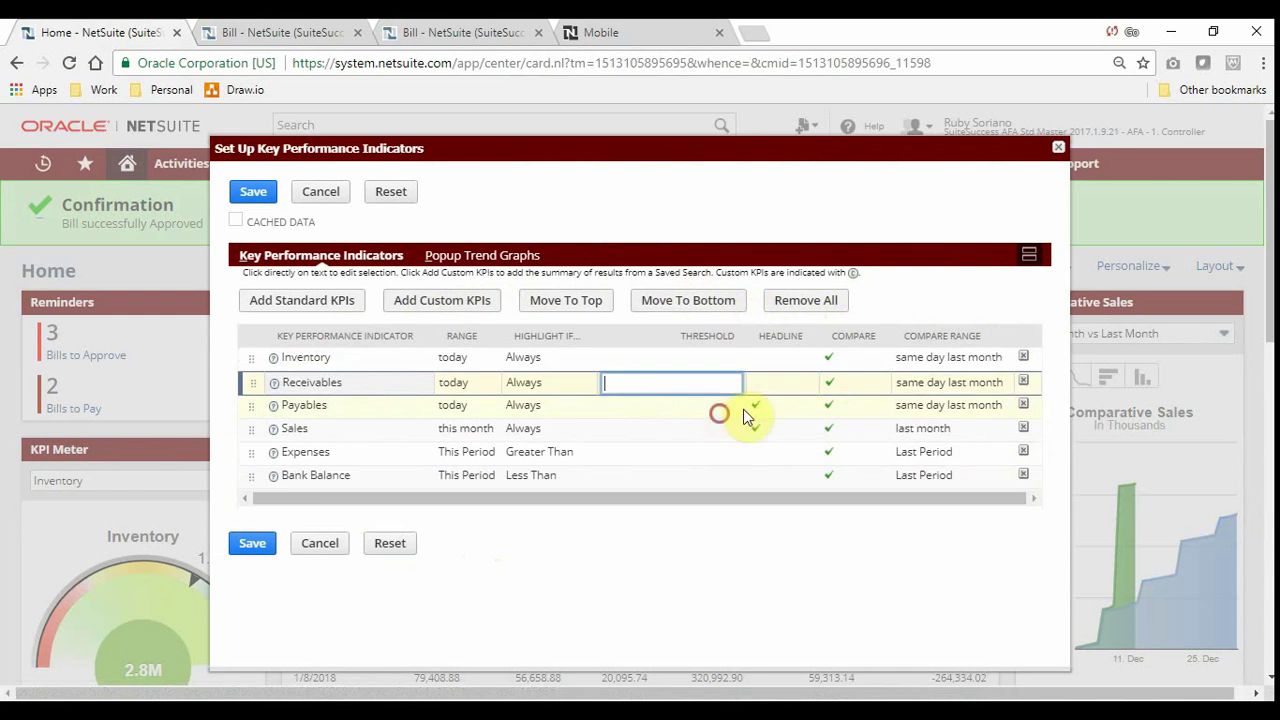
{"action": "left_click", "coordinate": [738, 358]}
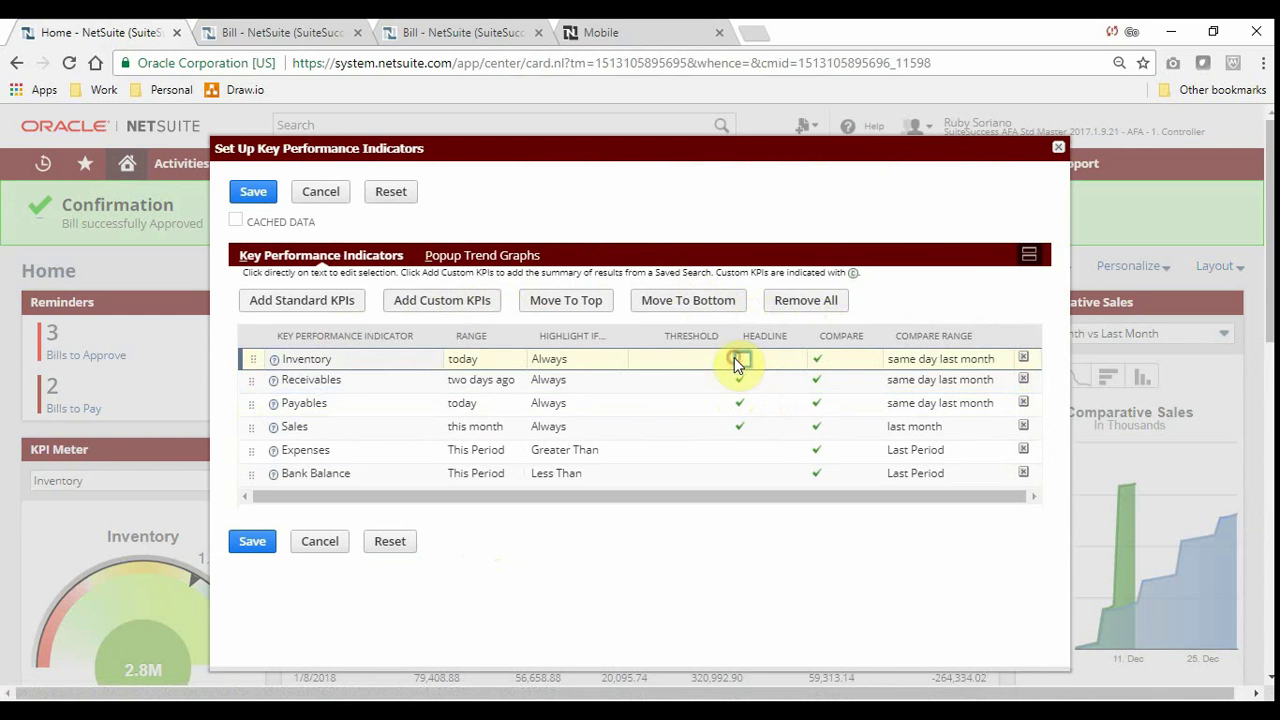
{"action": "left_click", "coordinate": [256, 196]}
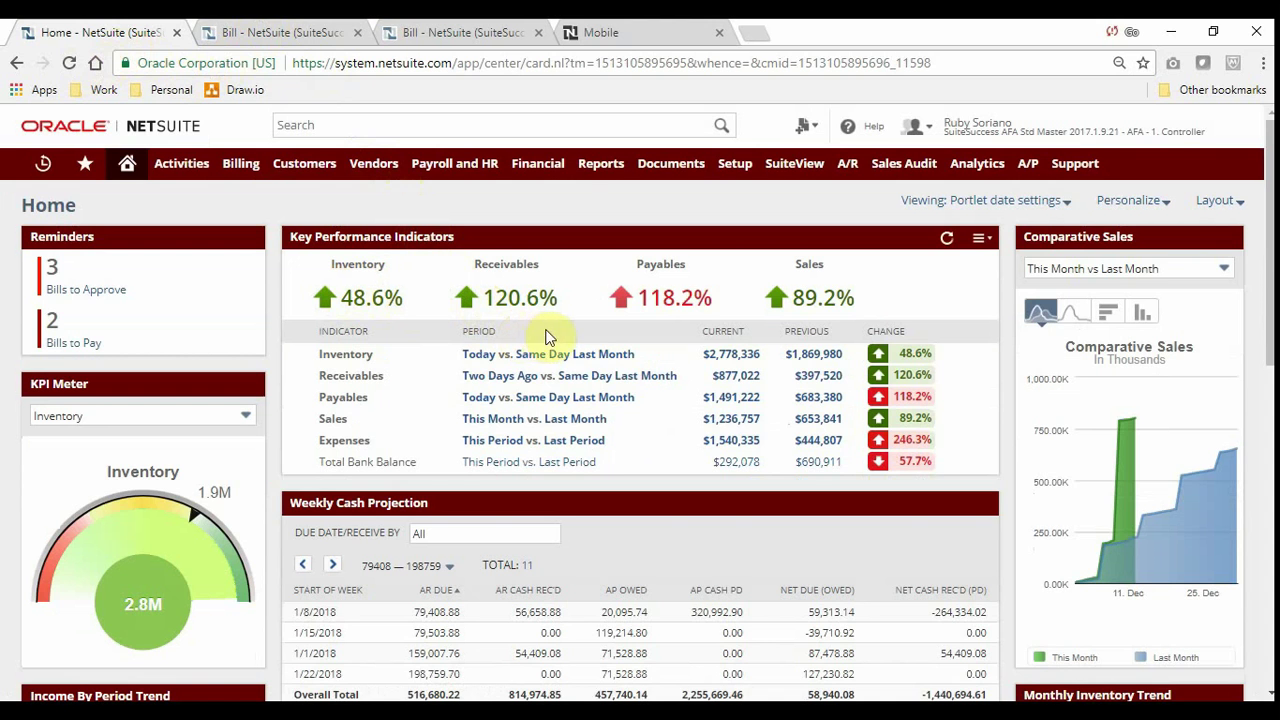
Step: Open the Sales indicator's report in a new browser tab, place that tab beside Home, and enlarge the page
{"action": "right_click", "coordinate": [731, 425]}
{"action": "left_click", "coordinate": [748, 432]}
{"action": "left_click_drag", "start_coordinate": [600, 31], "coordinate": [320, 25]}
{"action": "key", "text": "ctrl+plus"}
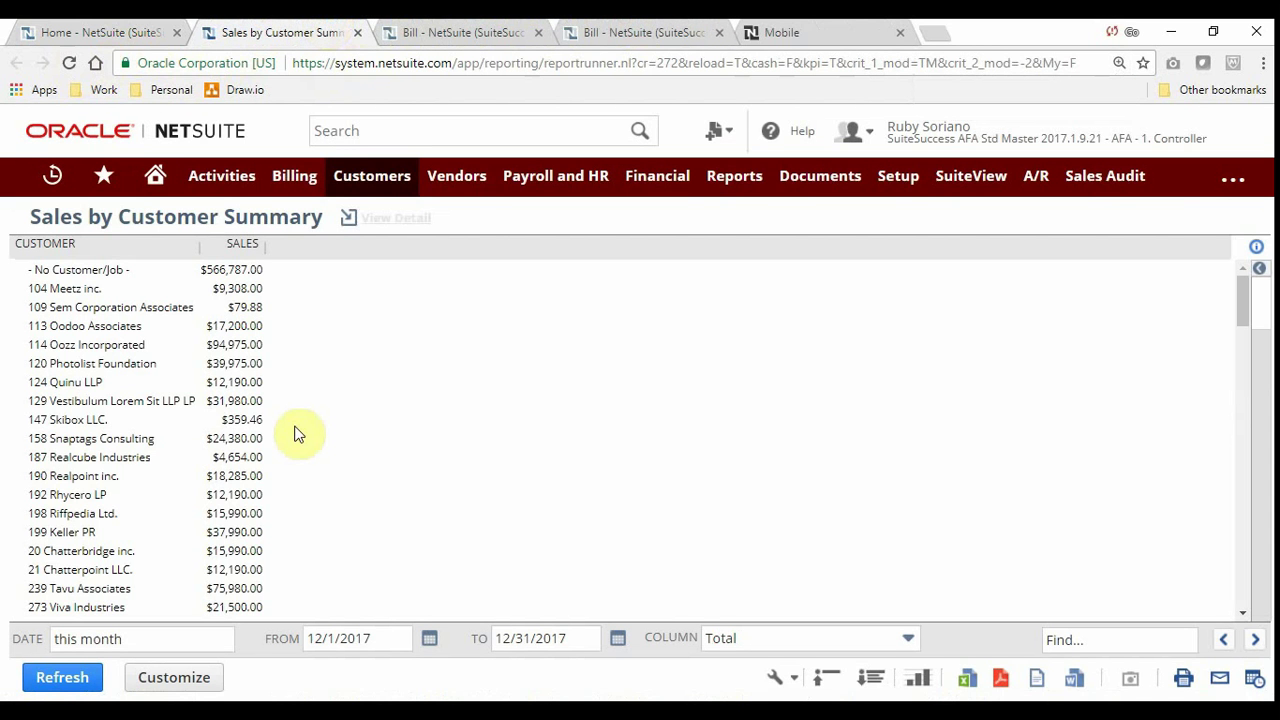
Step: Open the detailed sales report for 113 Oodoo Associates in a new browser tab, and one of its invoices in another
{"action": "right_click", "coordinate": [250, 330]}
{"action": "left_click", "coordinate": [252, 338]}
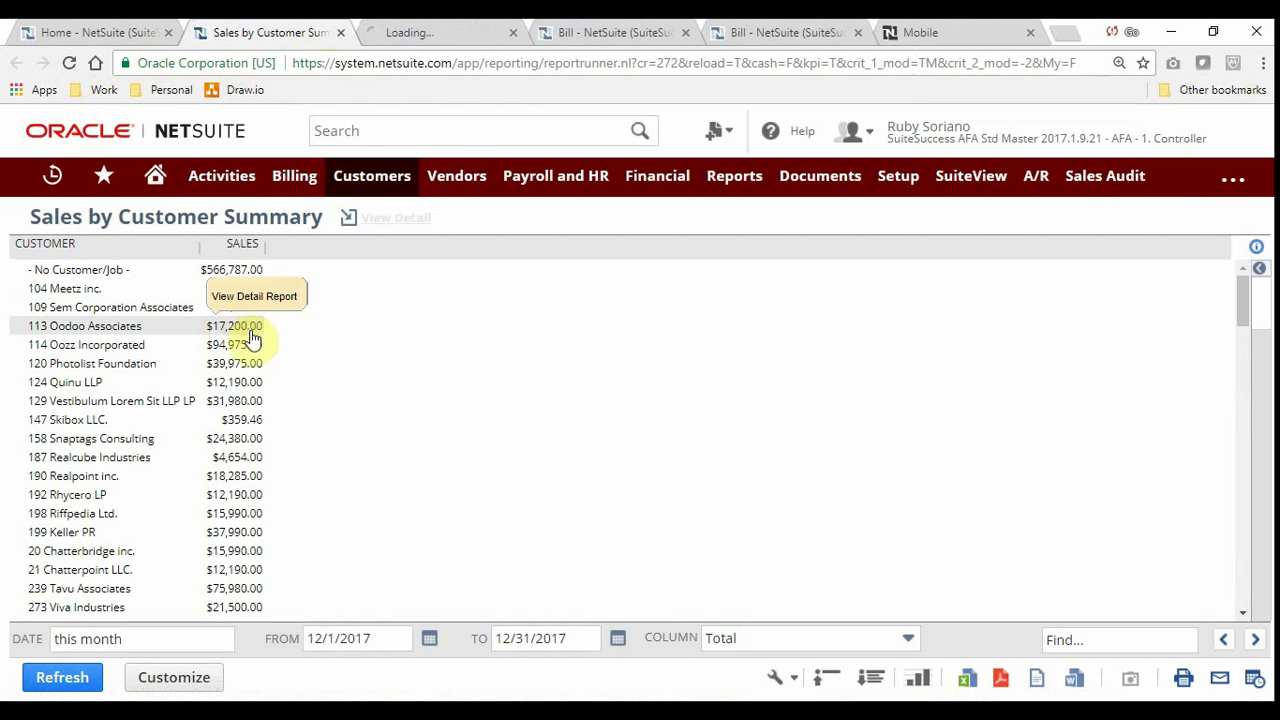
{"action": "left_click", "coordinate": [418, 30]}
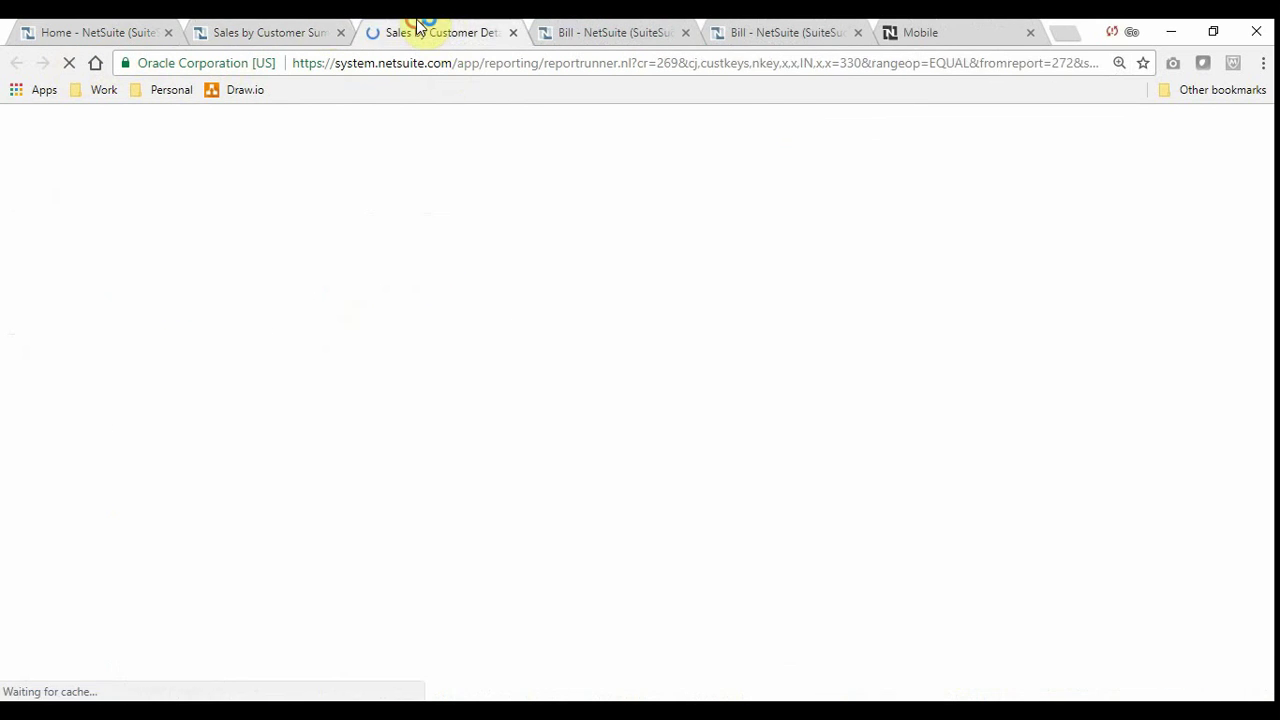
{"action": "right_click", "coordinate": [210, 342]}
{"action": "left_click", "coordinate": [245, 355]}
Step: Close the leftover Bill and Mobile browser tabs and view the GL impact of the Oodoo Associates invoice
{"action": "left_click", "coordinate": [697, 22]}
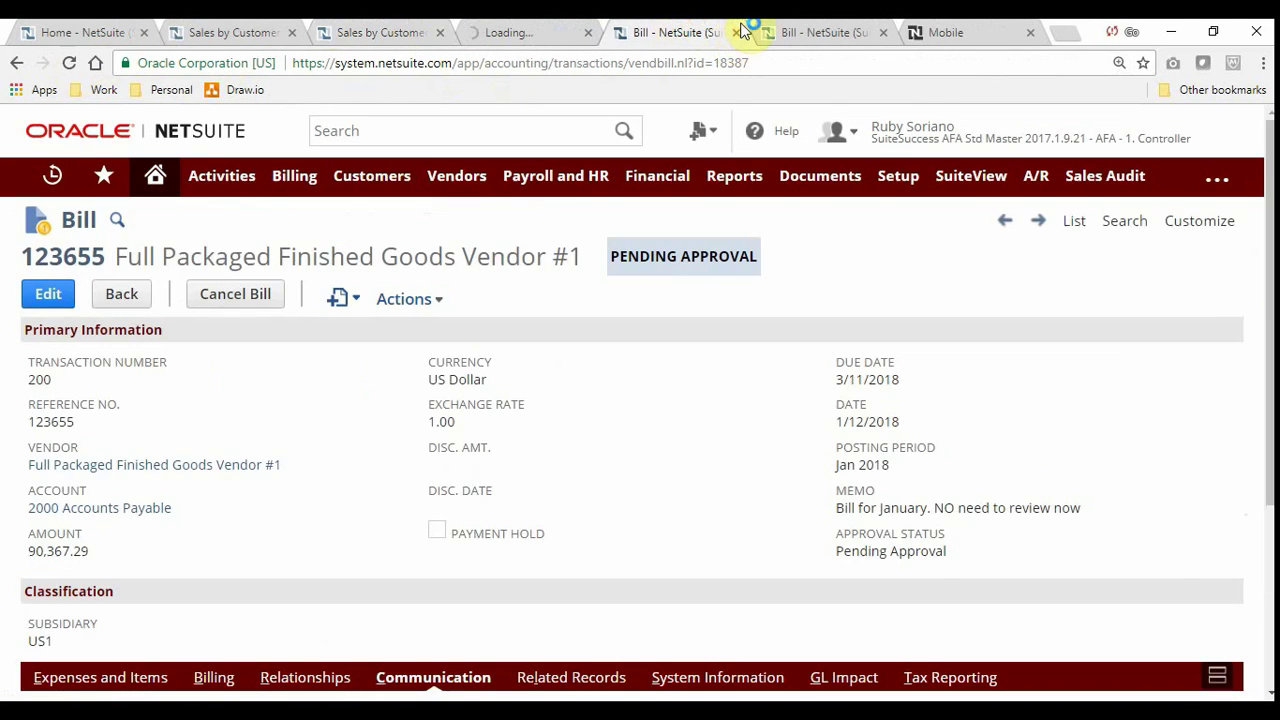
{"action": "left_click", "coordinate": [736, 32]}
{"action": "left_click", "coordinate": [736, 32]}
{"action": "left_click", "coordinate": [736, 32]}
{"action": "mouse_move", "coordinate": [596, 298]}
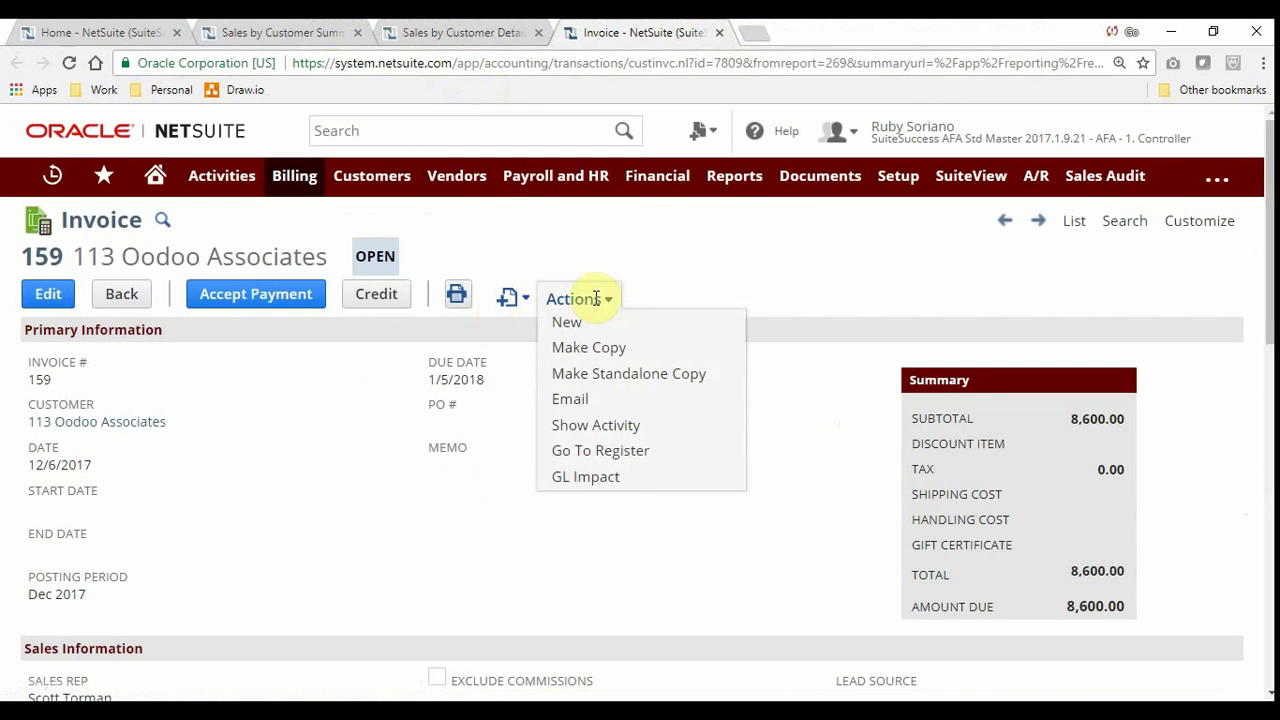
{"action": "left_click", "coordinate": [588, 477]}
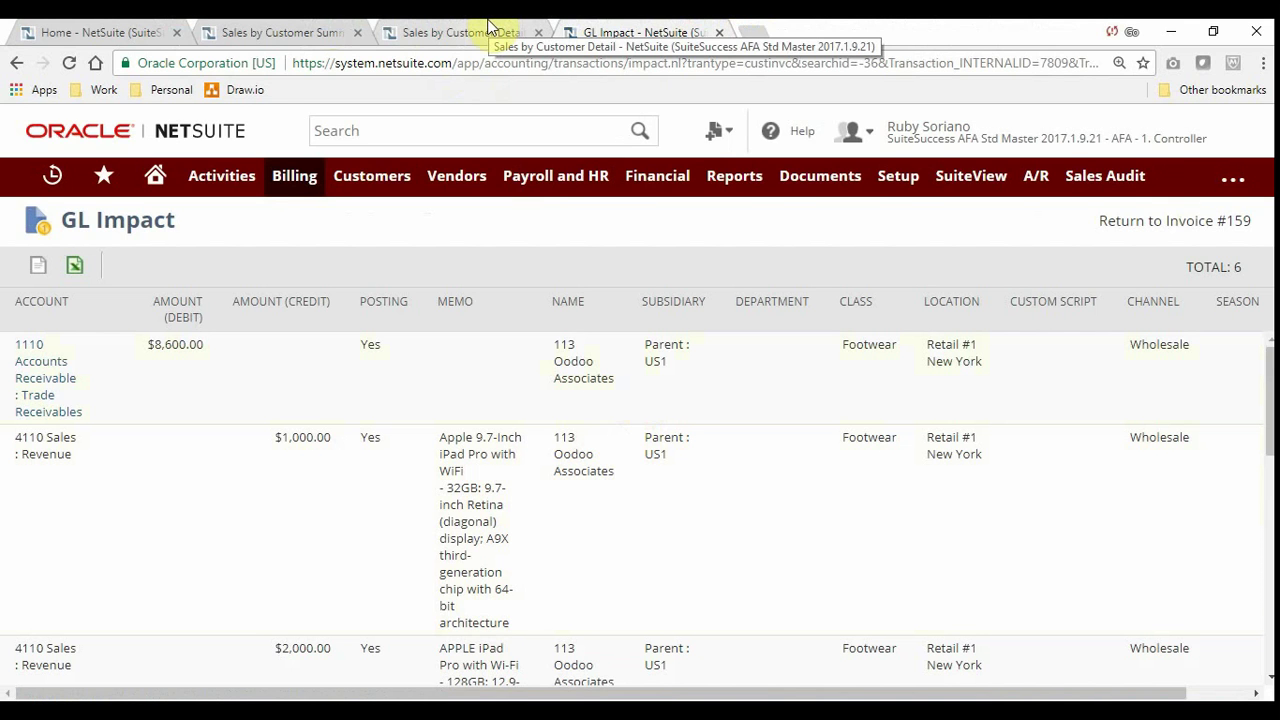
Step: Return to the Home dashboard and open the Sales indicator's This Month report, enlarged to 110%
{"action": "left_click", "coordinate": [52, 28]}
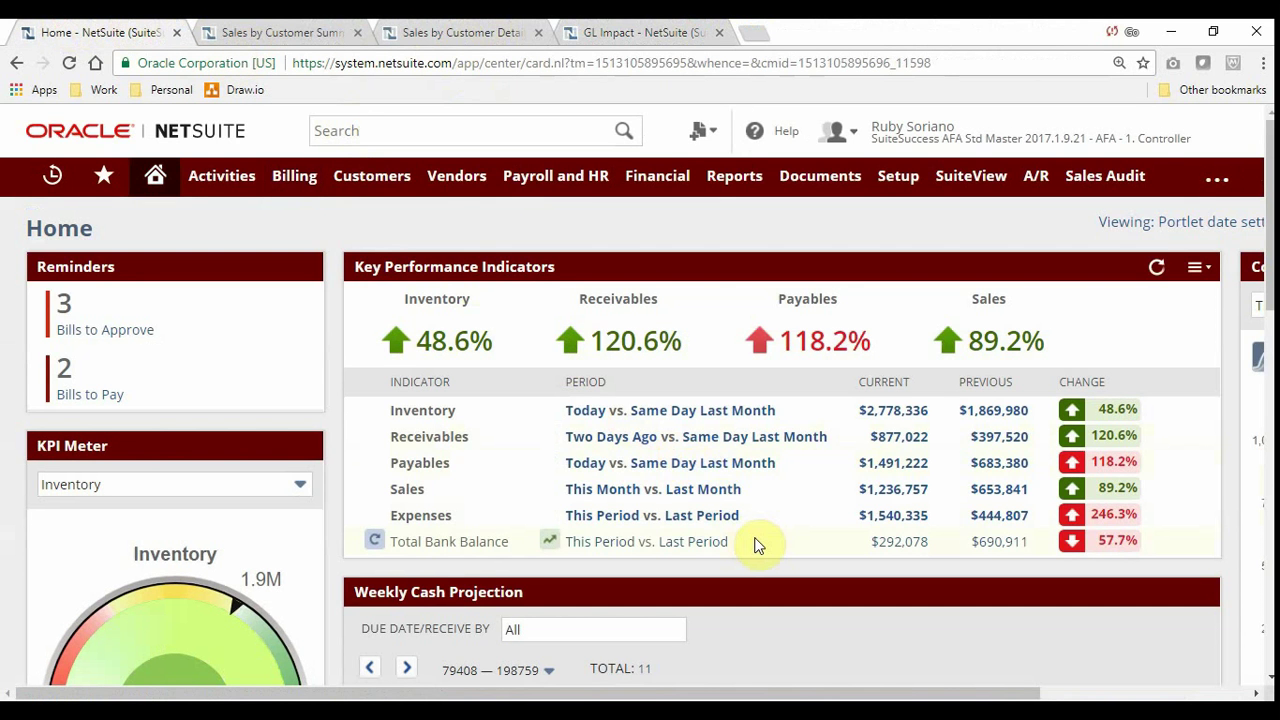
{"action": "key", "text": "ctrl+minus"}
{"action": "key", "text": "ctrl+minus"}
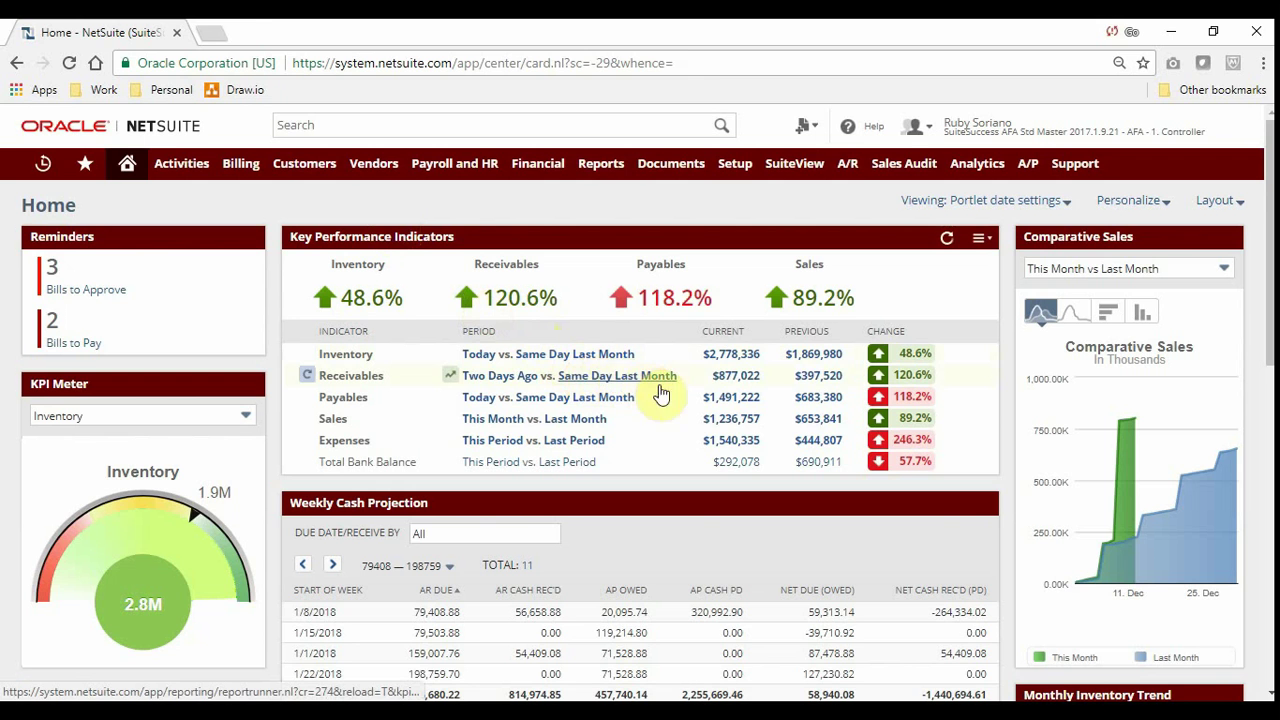
{"action": "left_click", "coordinate": [730, 421]}
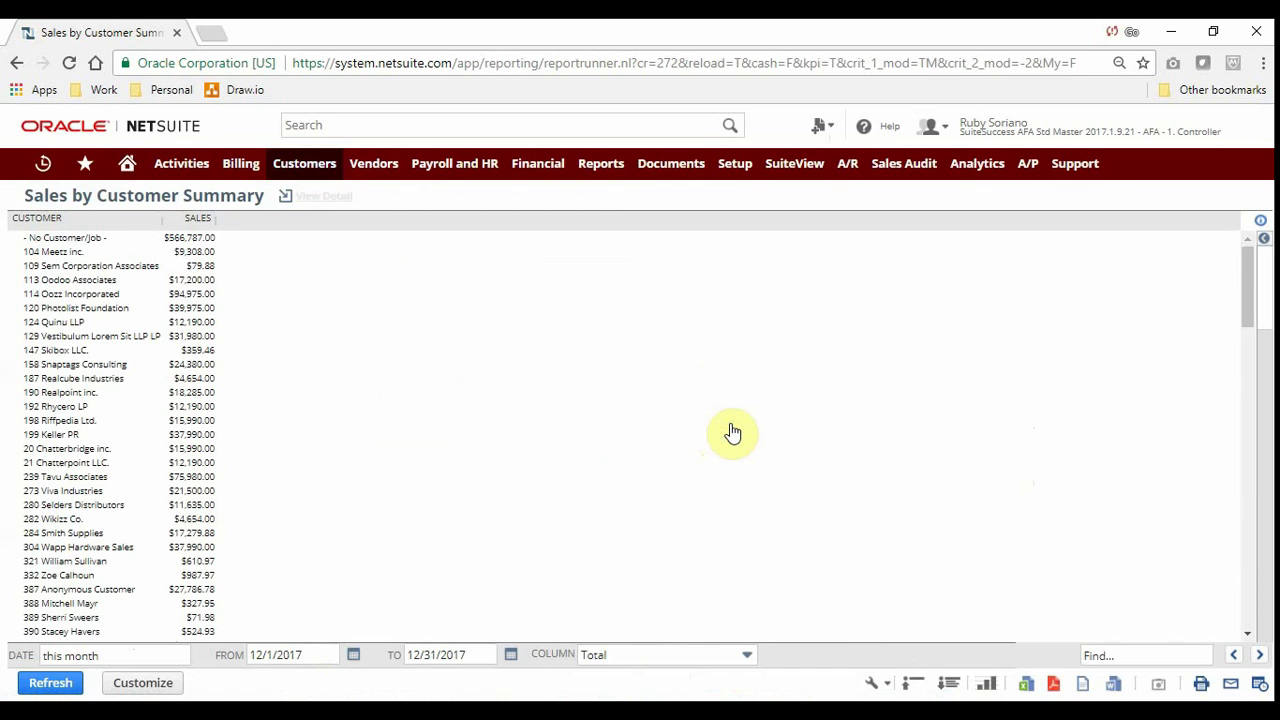
{"action": "key", "text": "ctrl+plus"}
{"action": "key", "text": "ctrl+plus"}
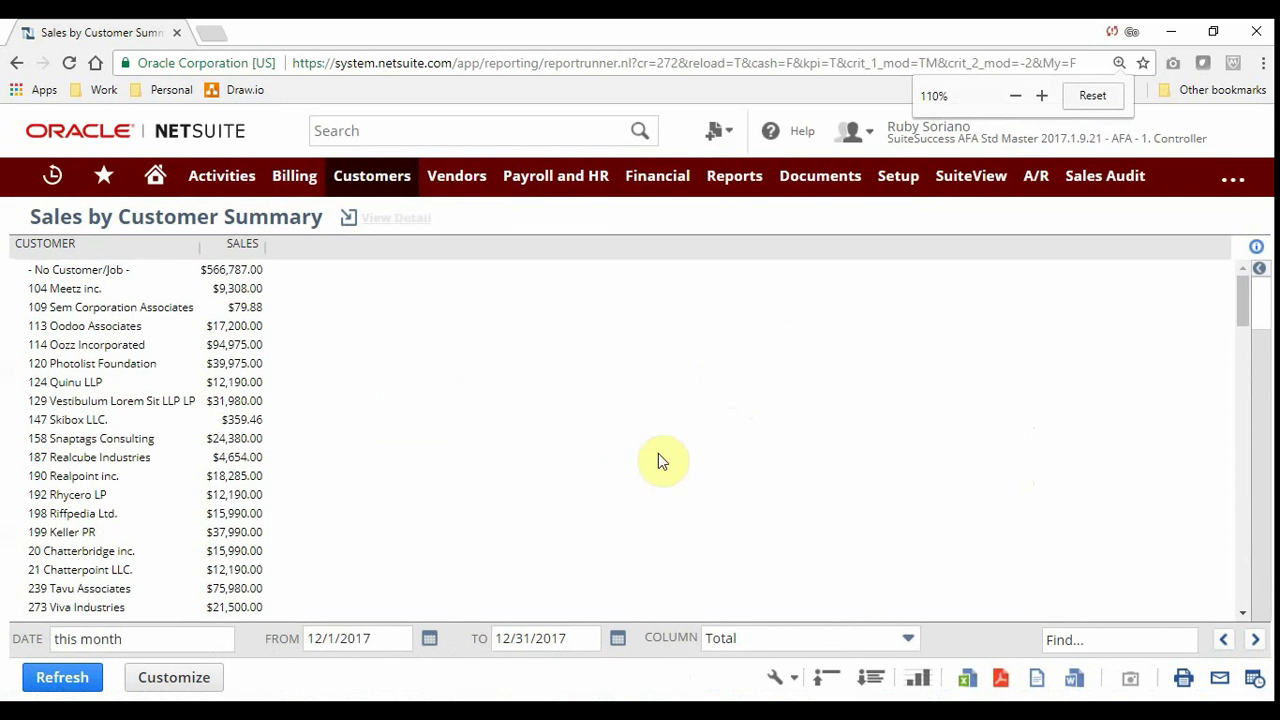
Step: Set the Sales by Customer Summary report's date range to this year and refresh it
{"action": "left_click", "coordinate": [131, 640]}
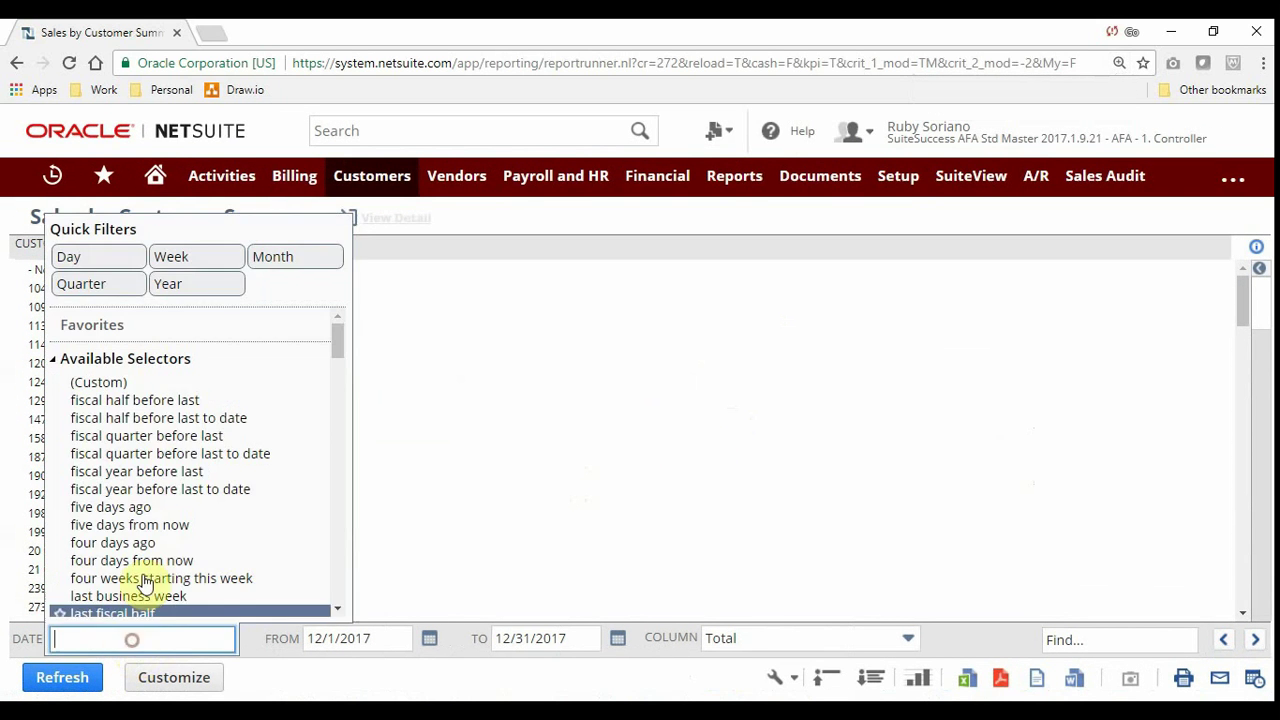
{"action": "left_click", "coordinate": [203, 289]}
{"action": "left_click_drag", "start_coordinate": [343, 378], "coordinate": [280, 551]}
{"action": "left_click", "coordinate": [243, 560]}
{"action": "left_click", "coordinate": [62, 678]}
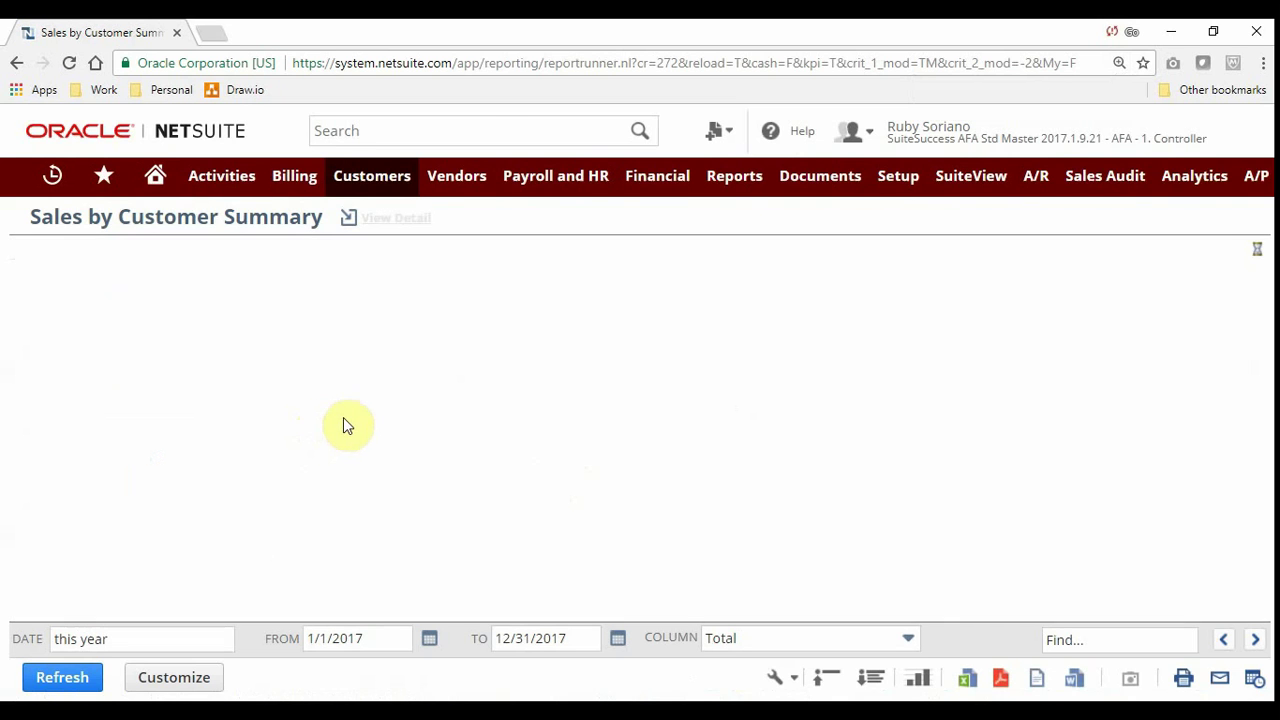
Step: Break the report's columns down by Channel (Custom), refresh it and look through the customers' sales per channel
{"action": "left_click", "coordinate": [785, 648]}
{"action": "left_click_drag", "start_coordinate": [912, 462], "coordinate": [900, 548]}
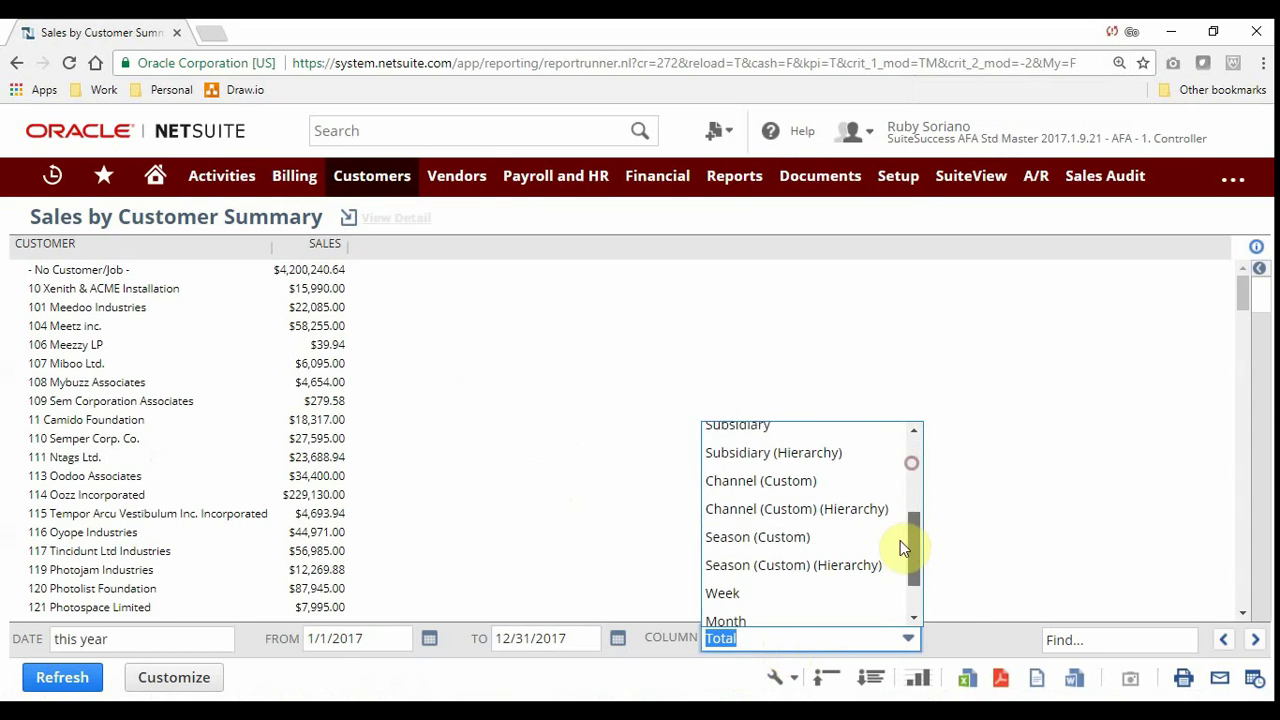
{"action": "left_click", "coordinate": [831, 476]}
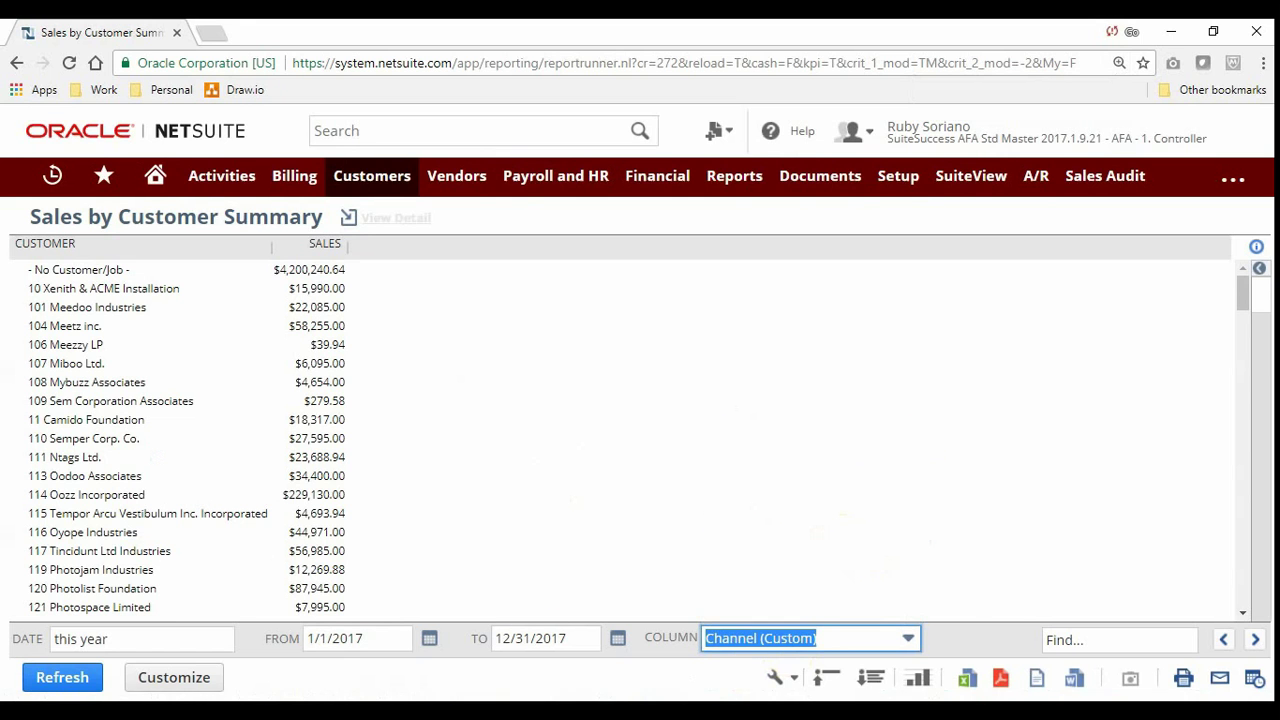
{"action": "left_click", "coordinate": [72, 676]}
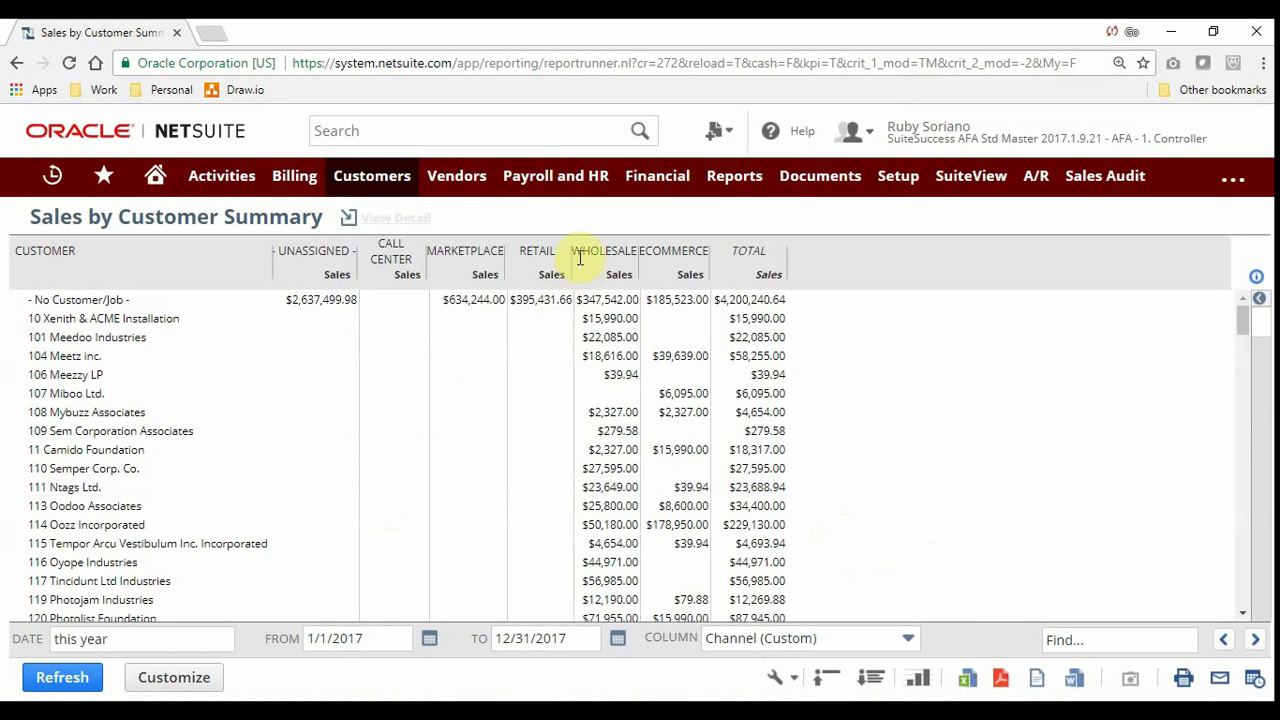
{"action": "scroll", "coordinate": [586, 345], "scroll_direction": "down", "scroll_amount": 3}
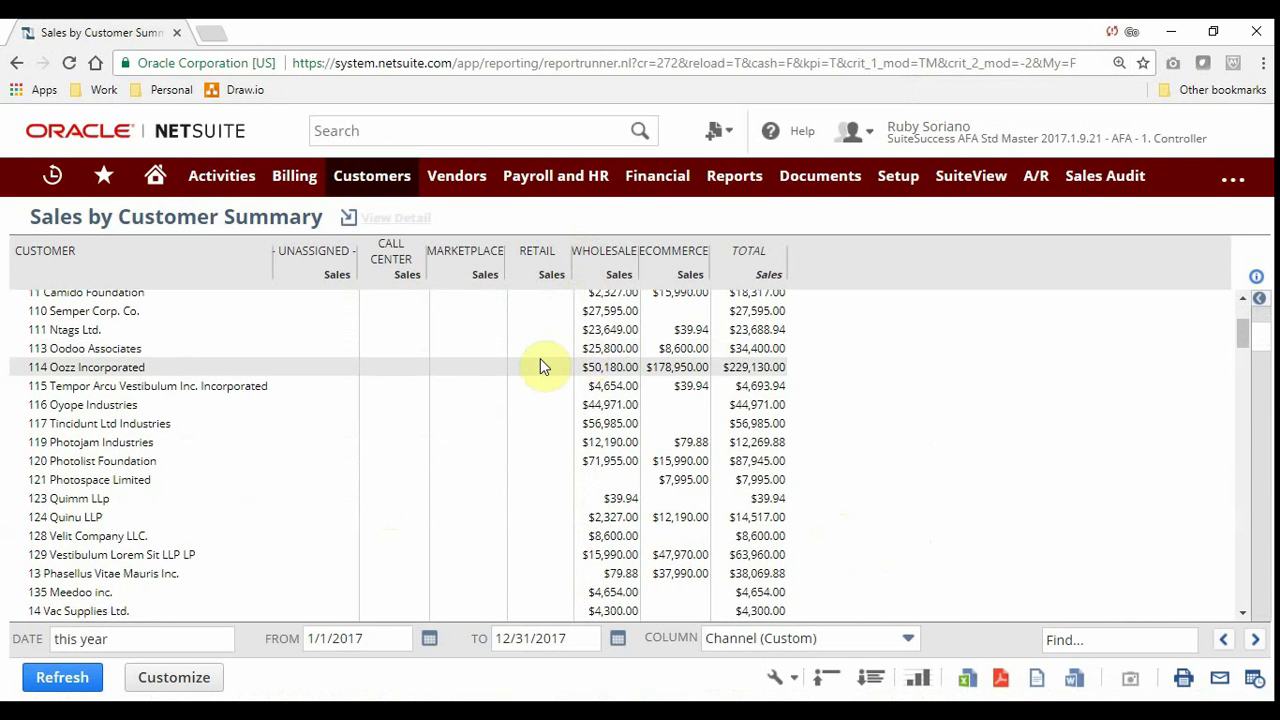
{"action": "scroll", "coordinate": [538, 367], "scroll_direction": "down", "scroll_amount": 1}
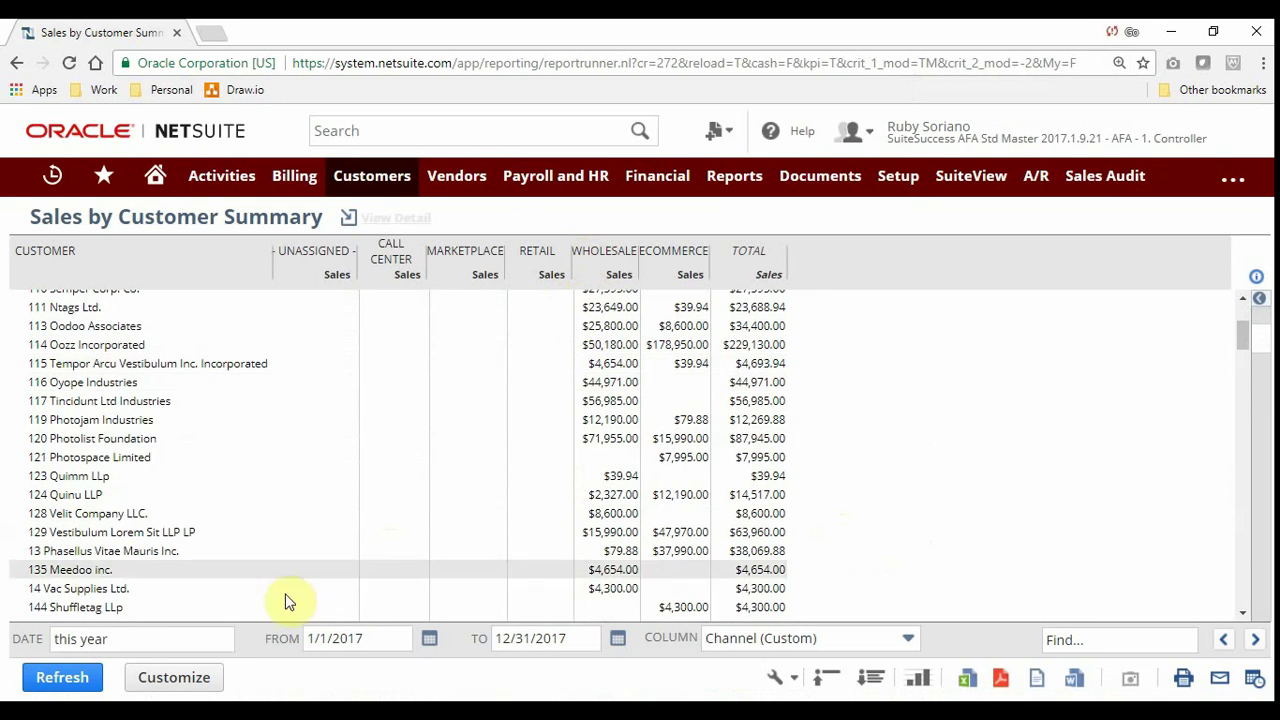
Step: Customize the report by adding State from the Customer/Job address book as a grouping ahead of Customer, and preview it
{"action": "left_click", "coordinate": [199, 677]}
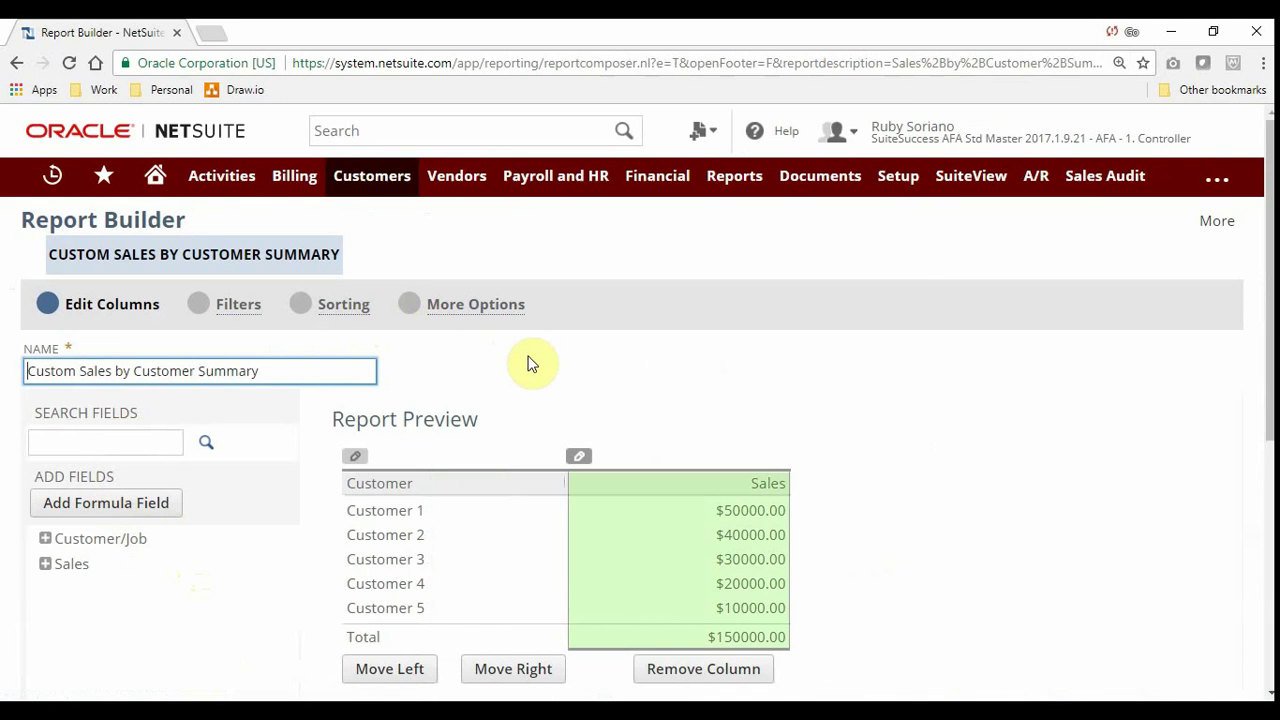
{"action": "left_click_drag", "start_coordinate": [1268, 168], "coordinate": [1270, 262]}
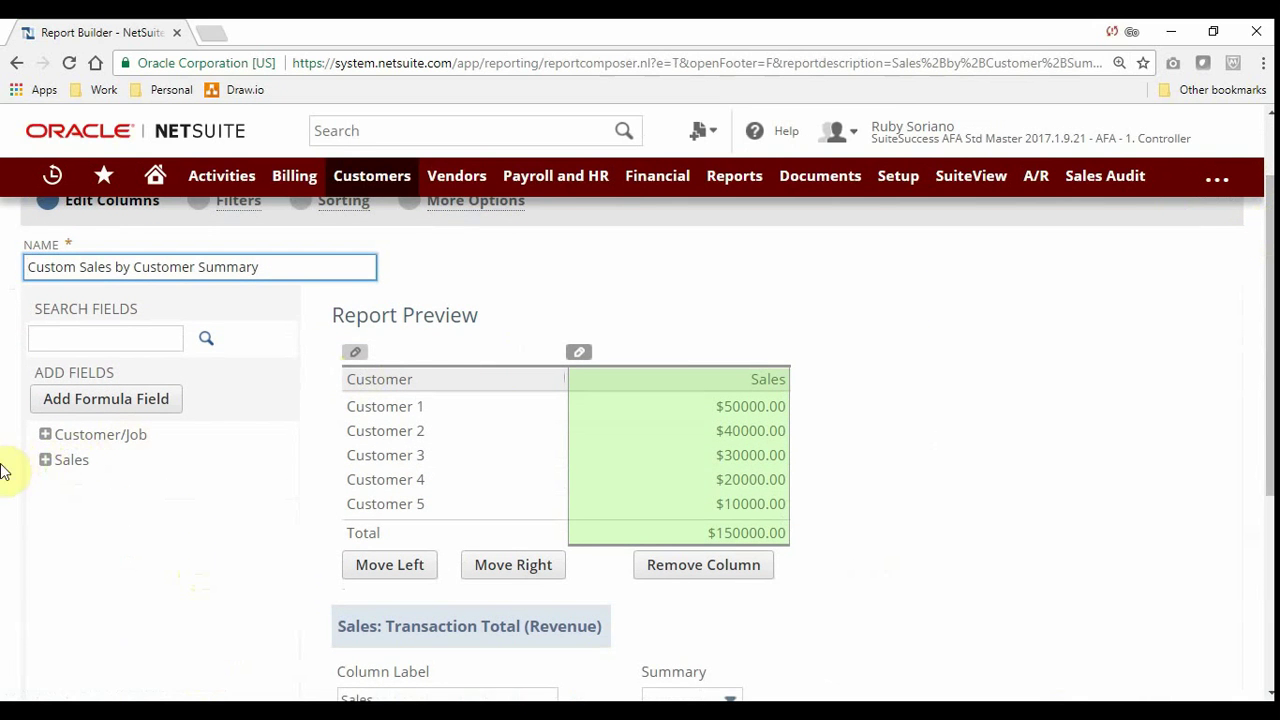
{"action": "left_click", "coordinate": [45, 434]}
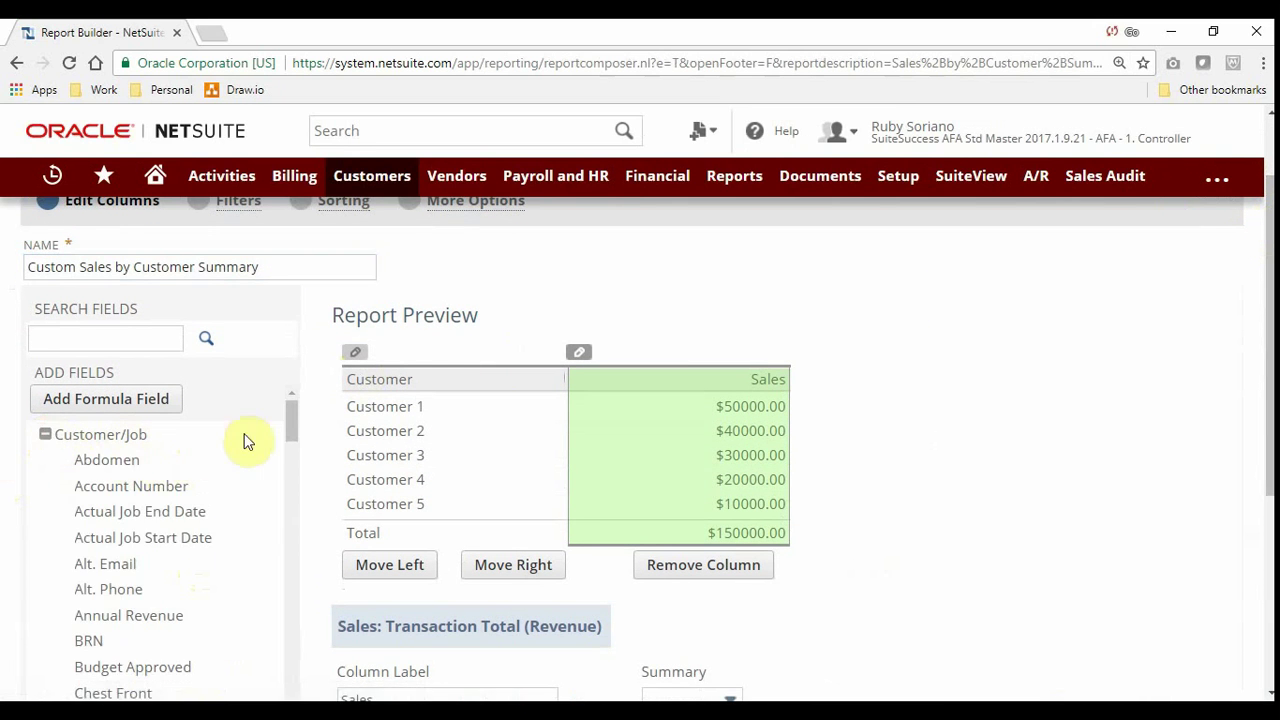
{"action": "left_click_drag", "start_coordinate": [286, 431], "coordinate": [289, 676]}
{"action": "left_click", "coordinate": [64, 460]}
{"action": "left_click_drag", "start_coordinate": [101, 538], "coordinate": [345, 462]}
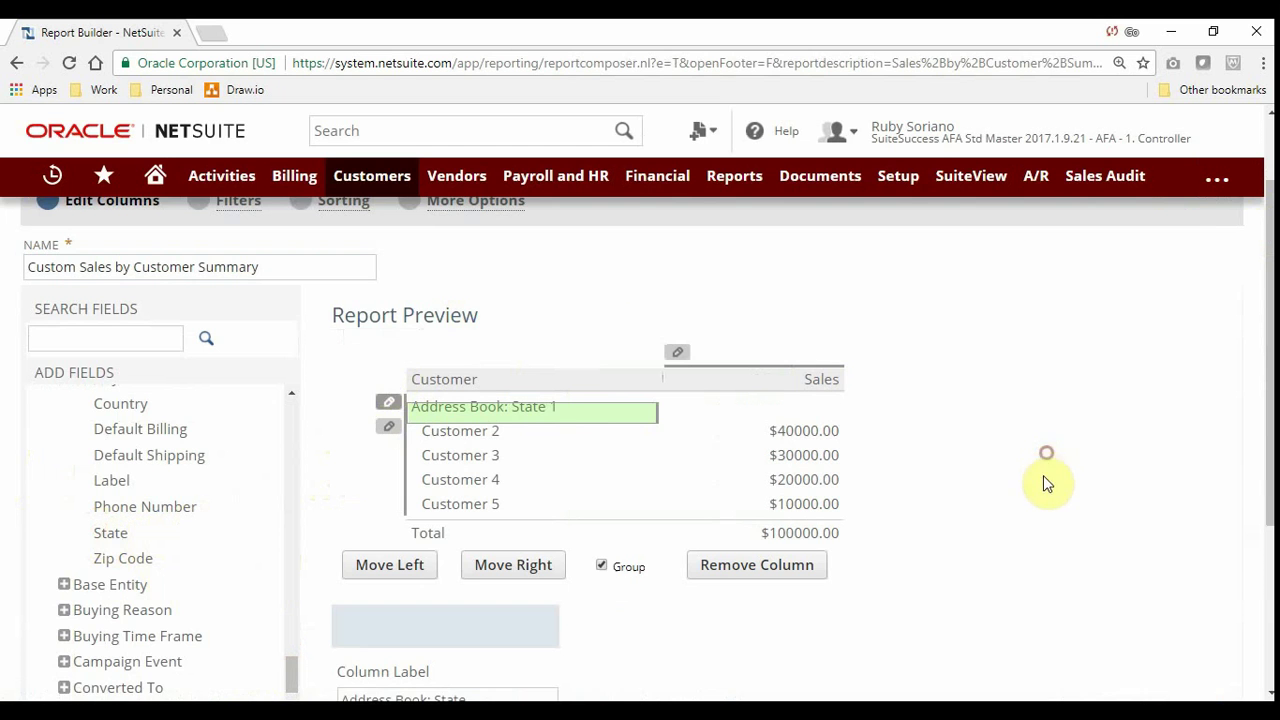
{"action": "scroll", "coordinate": [1044, 462], "scroll_direction": "up", "scroll_amount": 1}
{"action": "scroll", "coordinate": [1044, 462], "scroll_direction": "down", "scroll_amount": 4}
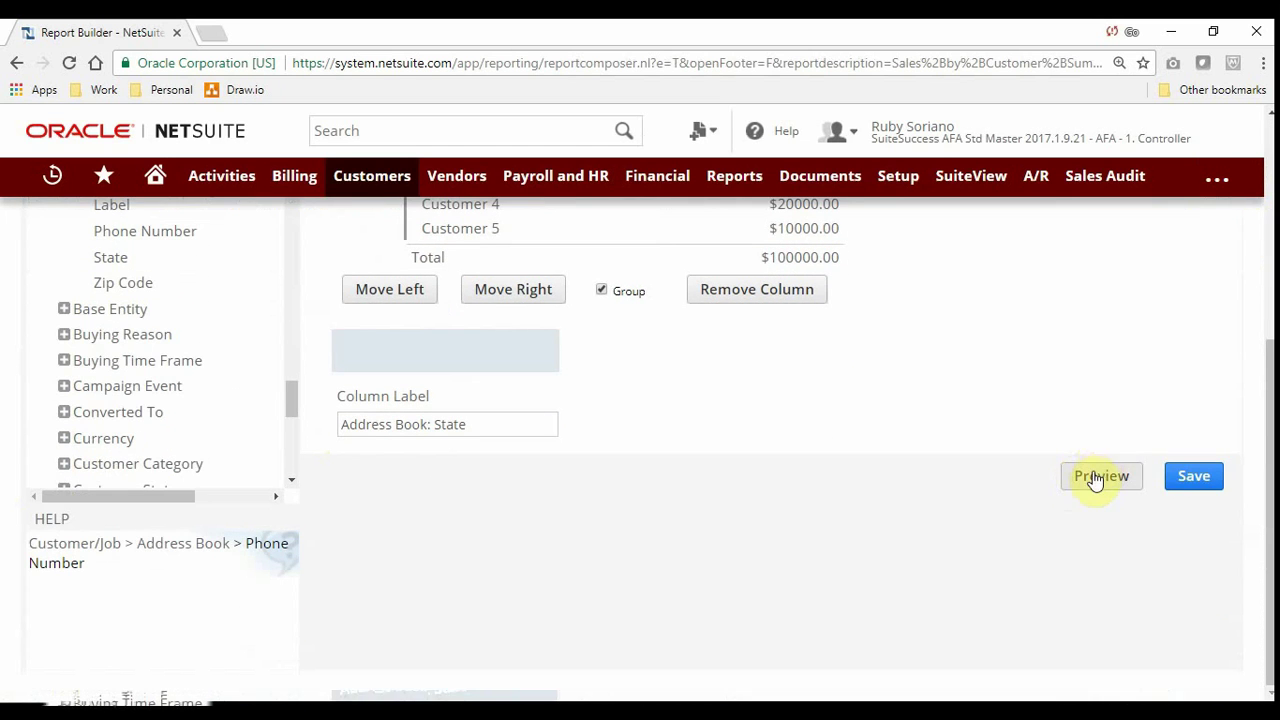
{"action": "left_click", "coordinate": [1092, 480]}
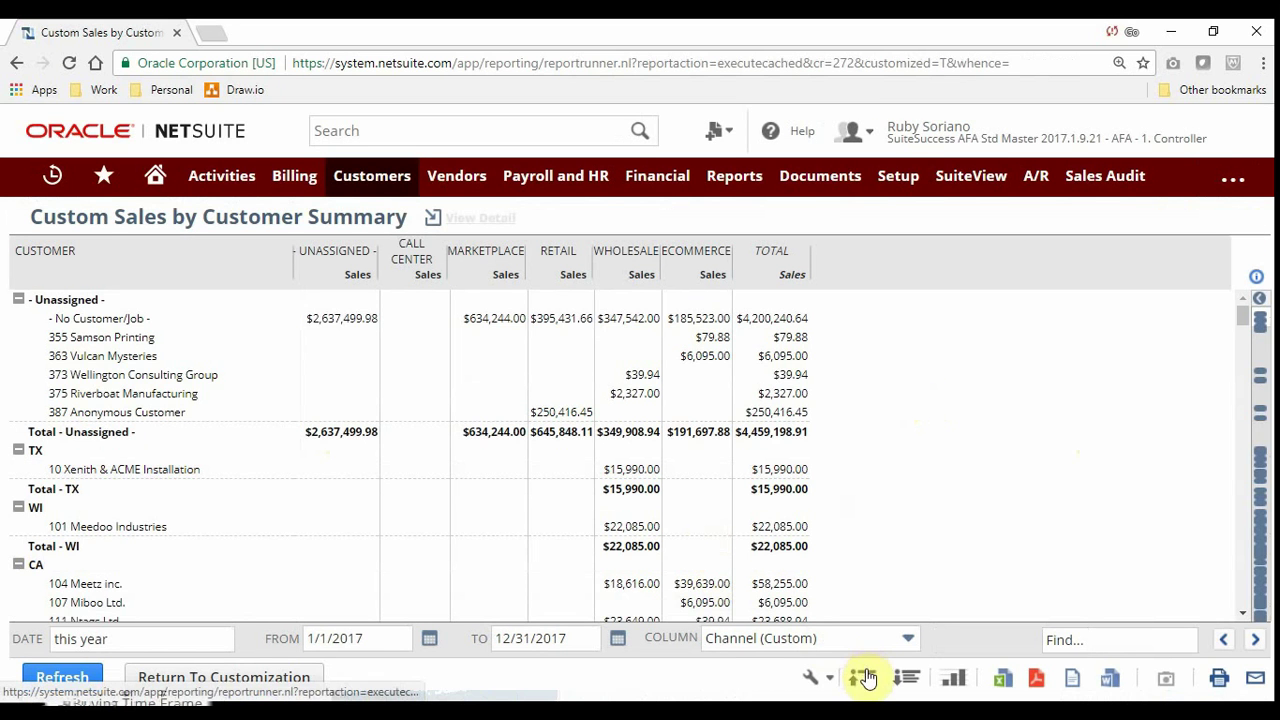
Step: Collapse all state groups in the customized report and expand CA to review its customers
{"action": "left_click", "coordinate": [865, 680]}
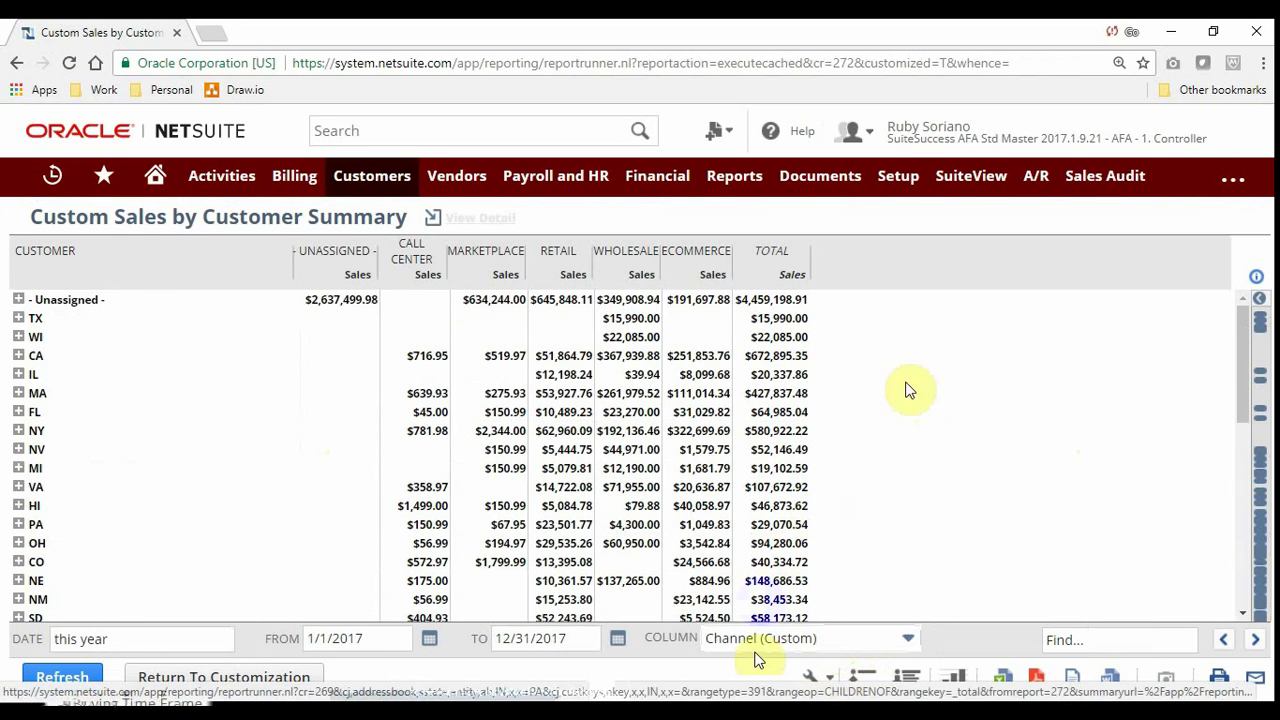
{"action": "left_click", "coordinate": [18, 356]}
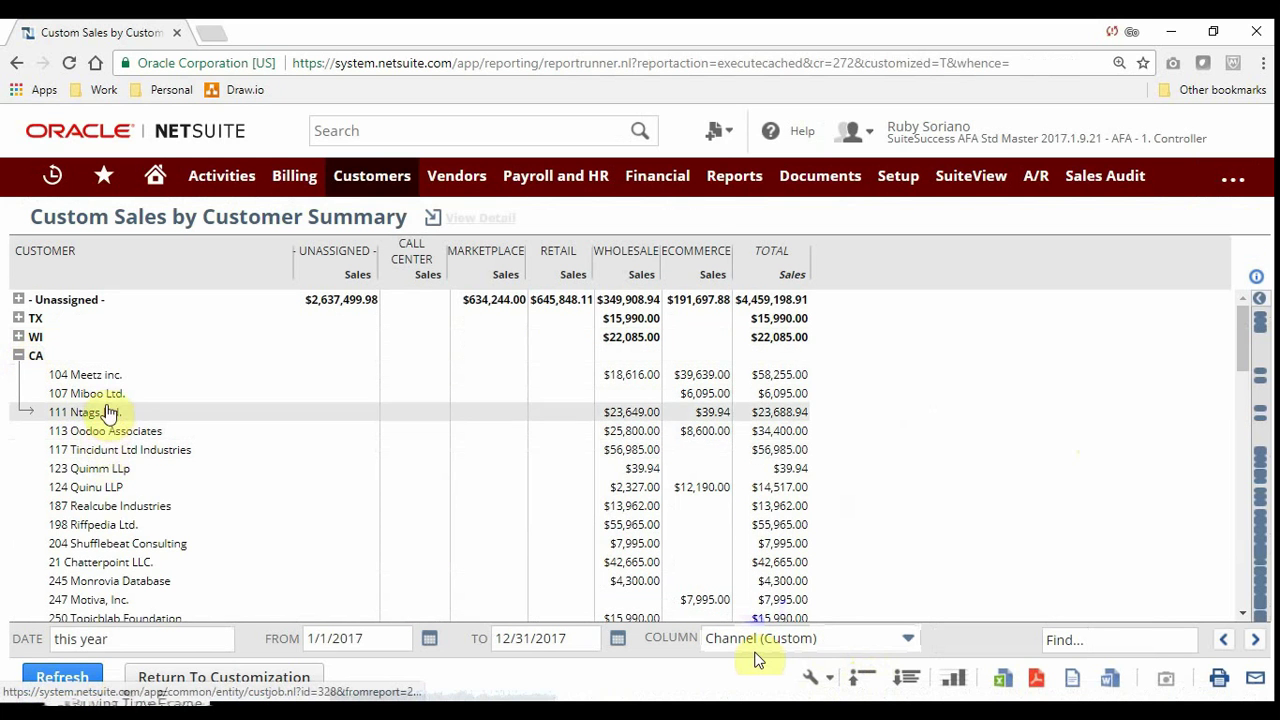
{"action": "scroll", "coordinate": [102, 410], "scroll_direction": "down", "scroll_amount": 3}
{"action": "scroll", "coordinate": [102, 410], "scroll_direction": "down", "scroll_amount": 1}
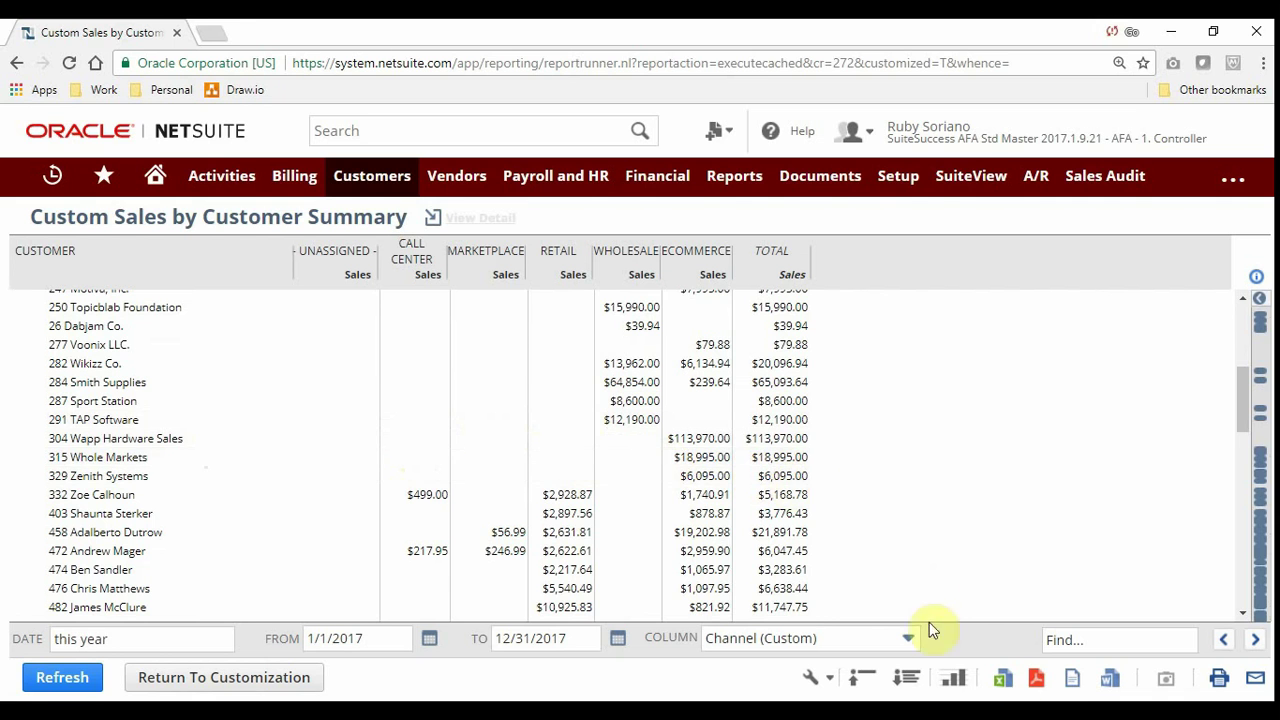
Step: Export the customized report as a PDF and open the downloaded file to look through its pages
{"action": "left_click", "coordinate": [1035, 682]}
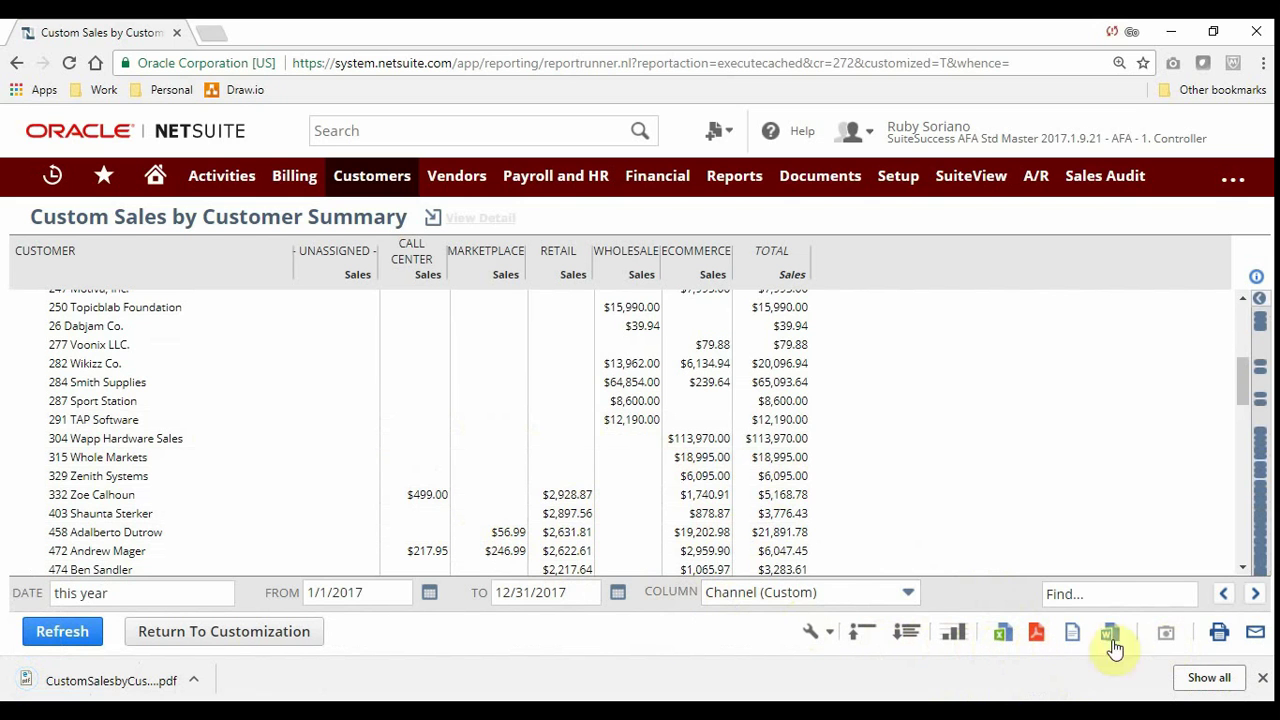
{"action": "left_click", "coordinate": [97, 688]}
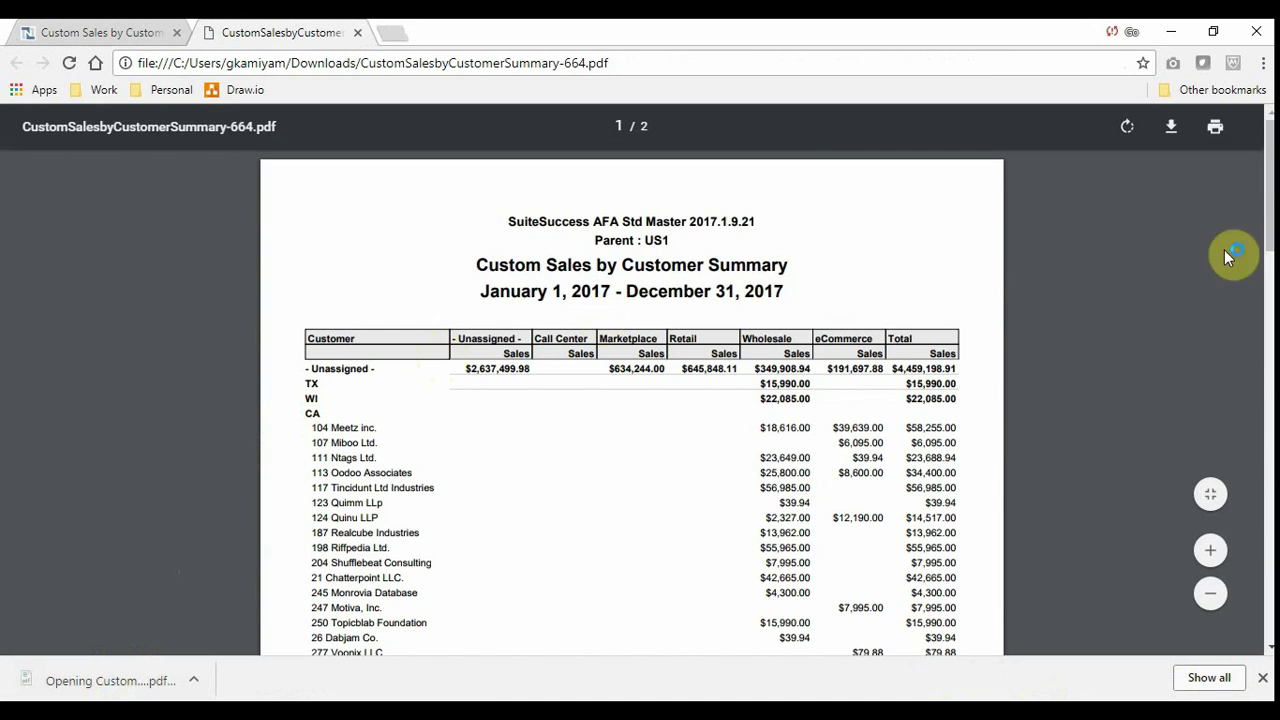
{"action": "left_click_drag", "start_coordinate": [1262, 195], "coordinate": [1257, 409]}
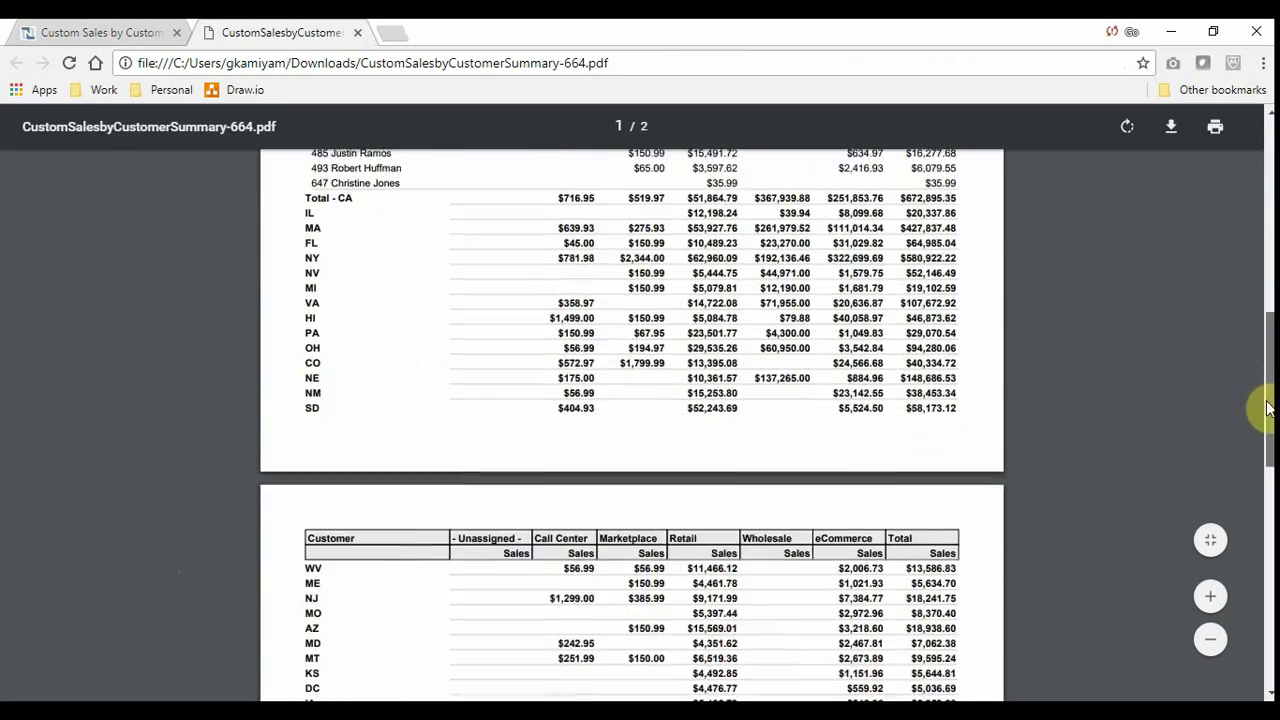